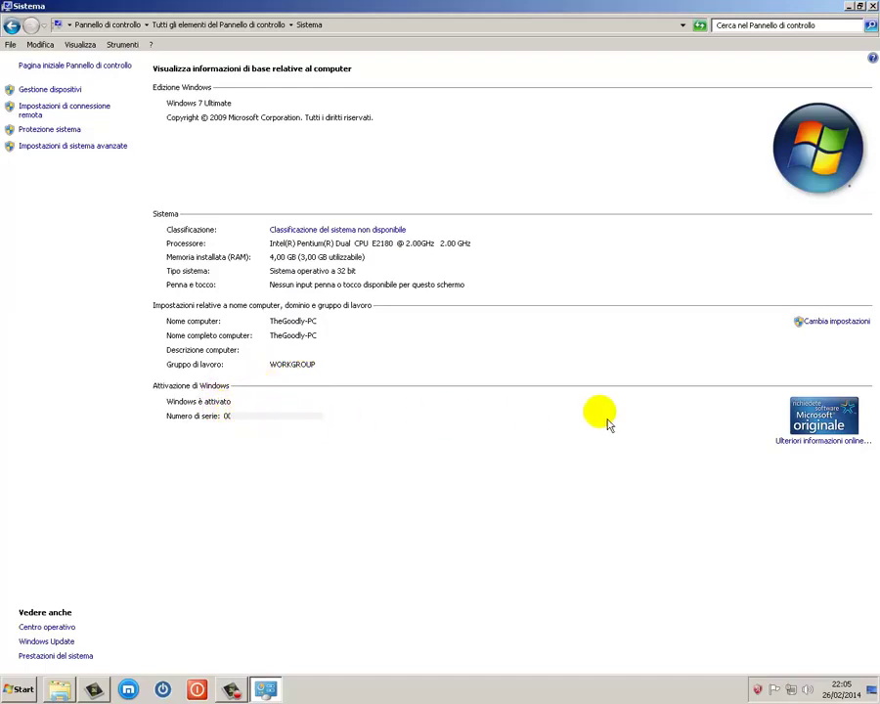
View the computer name settings and the hardware list in Gestione dispositivi, closing each window after viewing
click(828, 332)
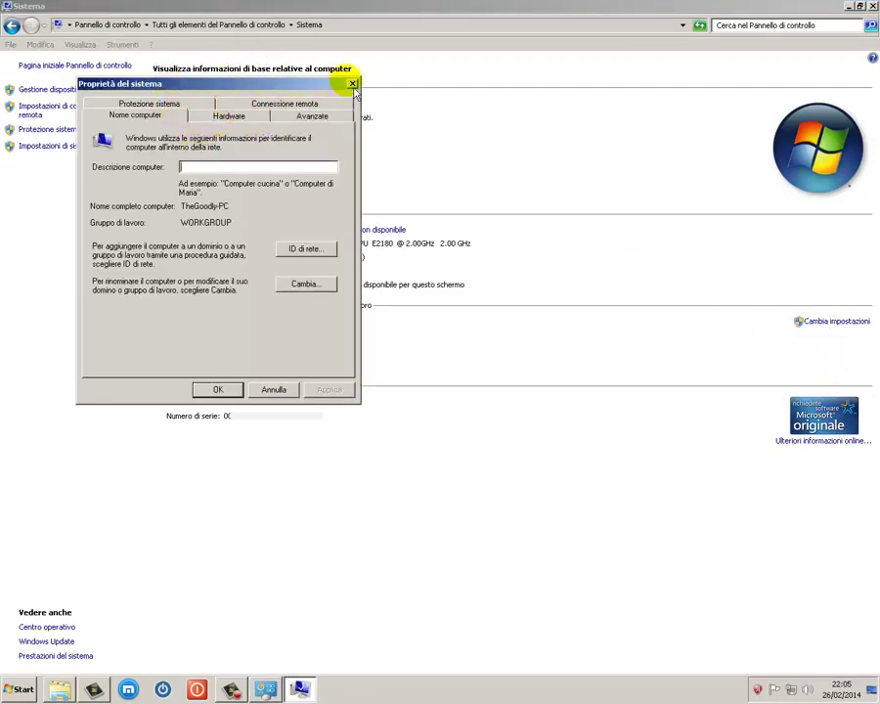
click(353, 84)
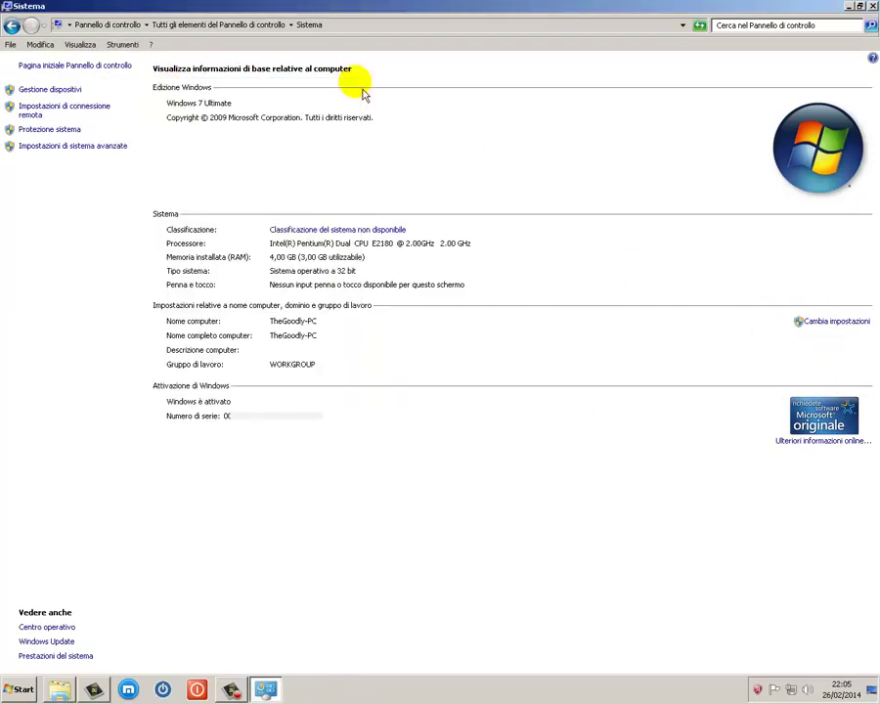
click(61, 93)
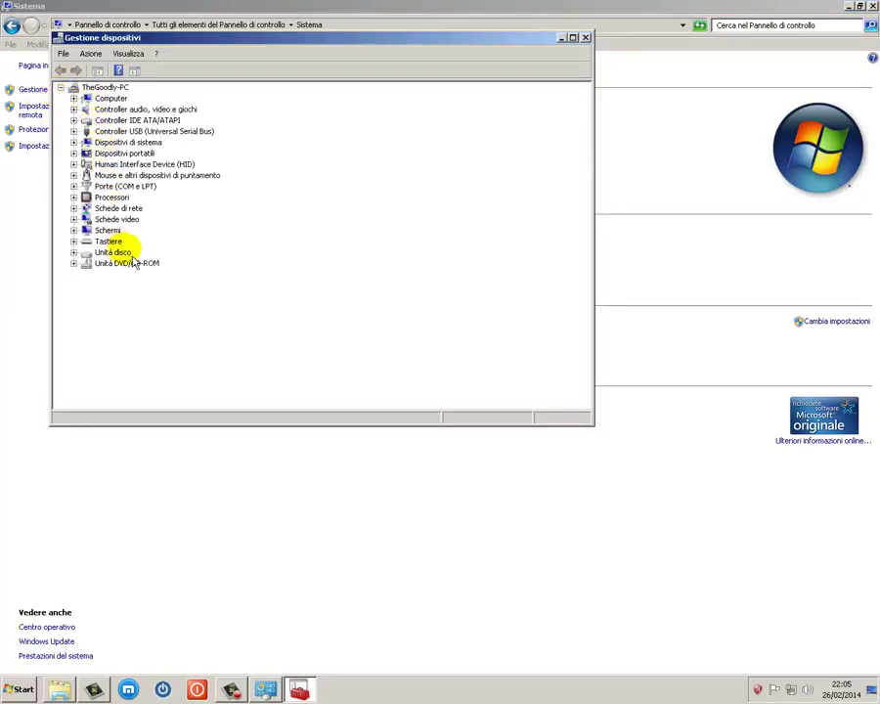
click(585, 38)
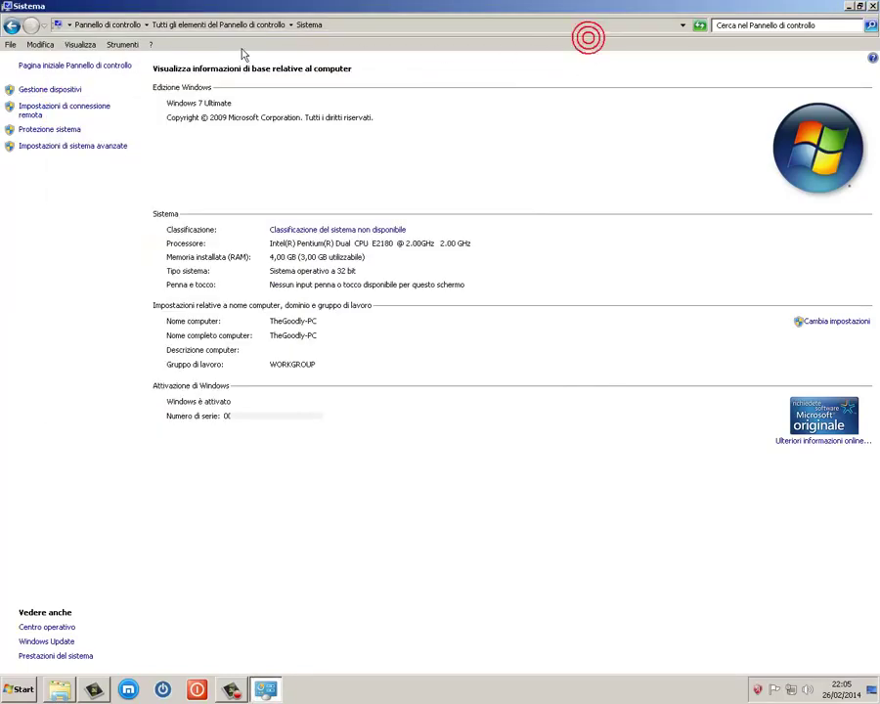
Review the Assistenza remota options in the remote connection settings, including the remote control permission and the maximum invitation duration
click(33, 117)
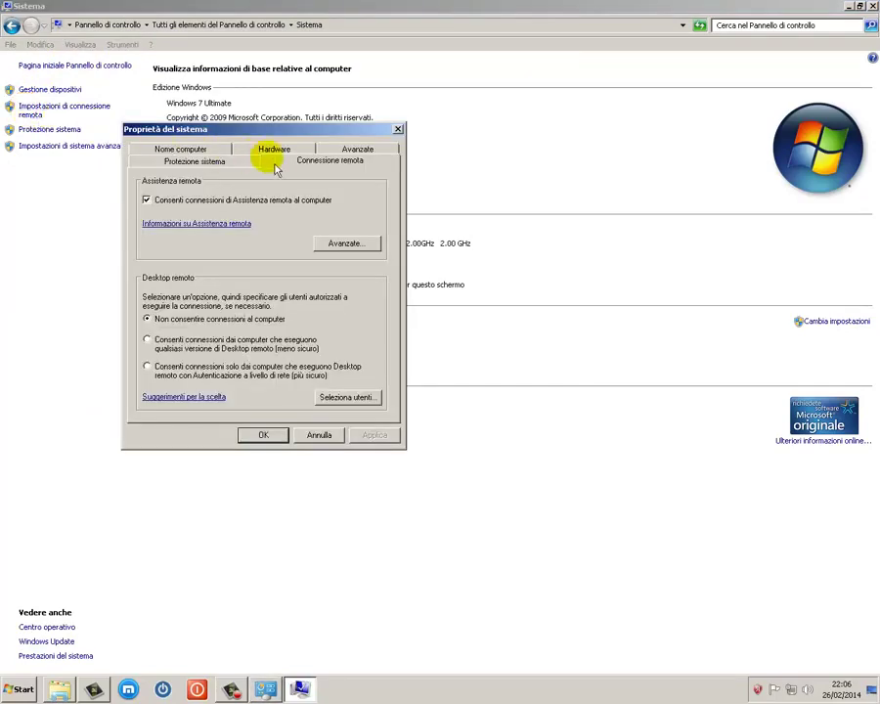
click(147, 201)
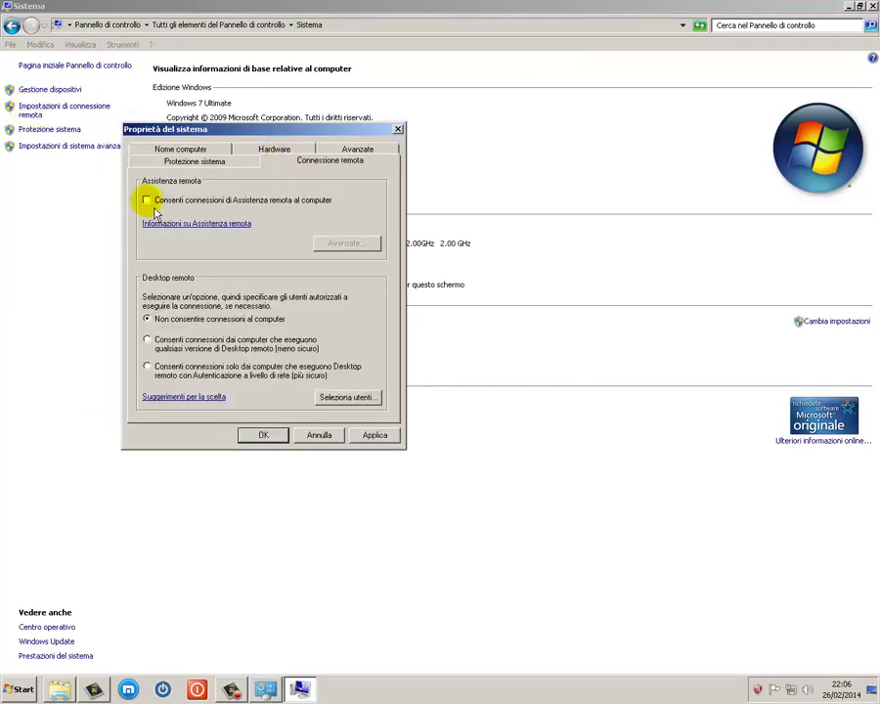
click(149, 203)
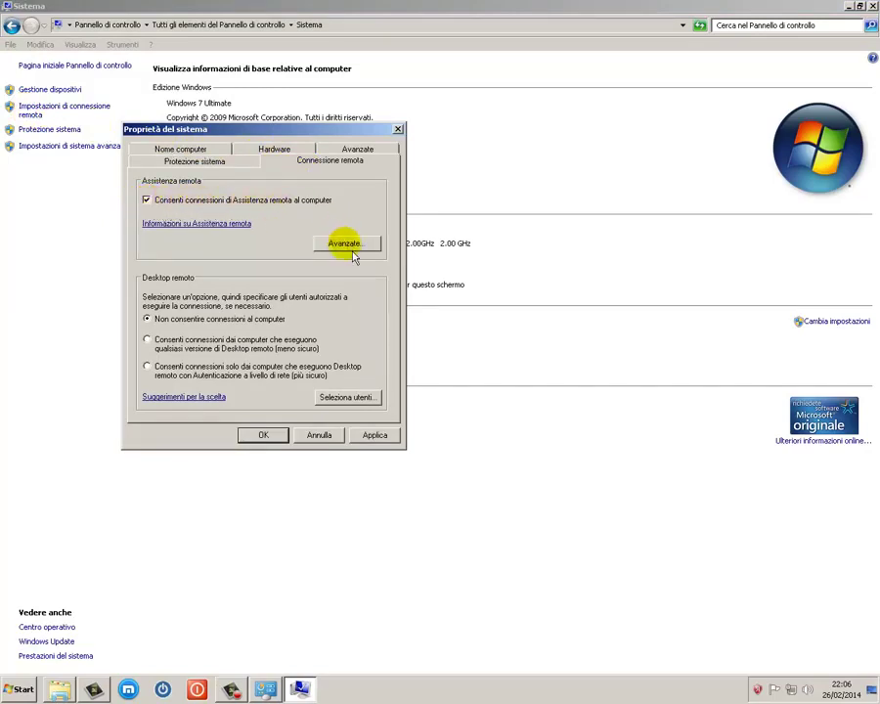
drag(342, 141, 407, 218)
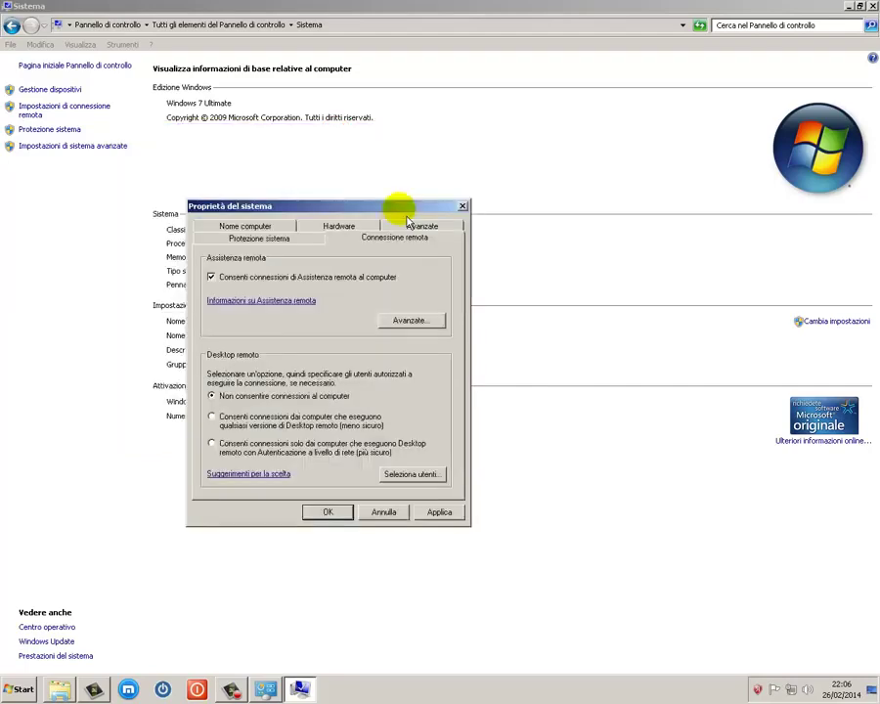
click(416, 326)
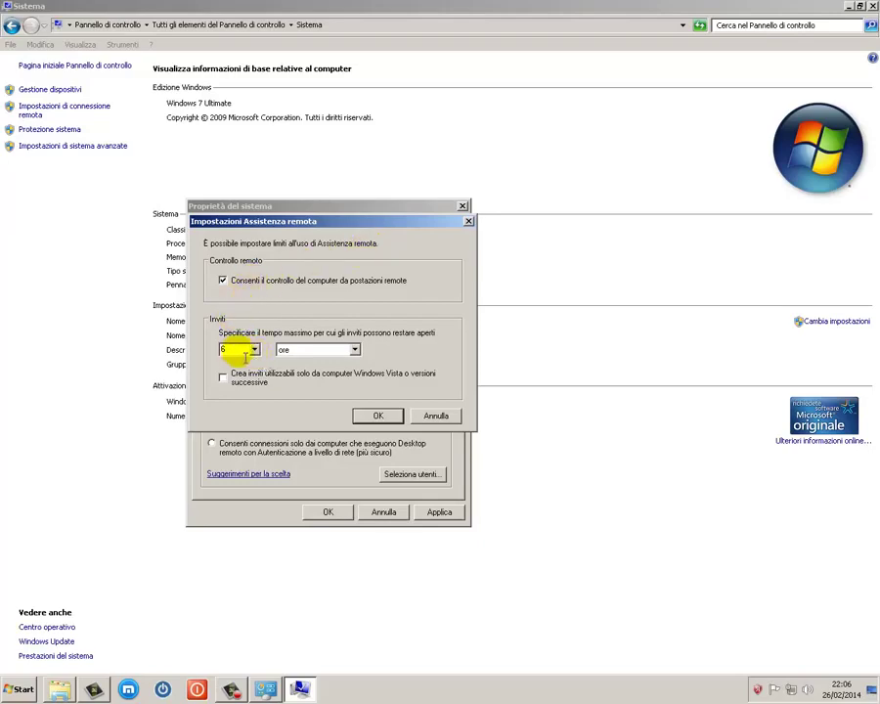
click(355, 351)
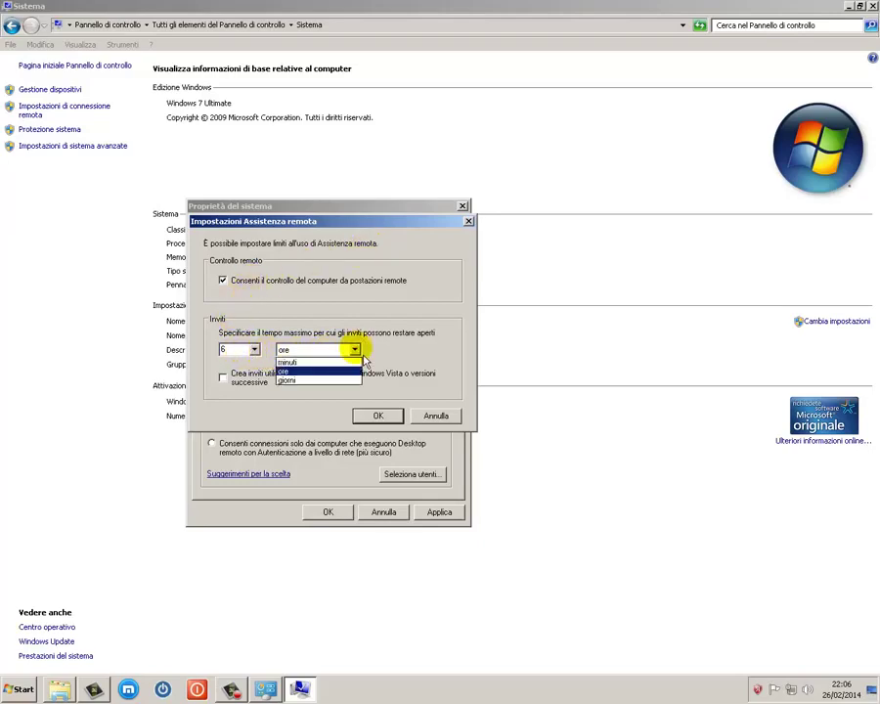
click(390, 413)
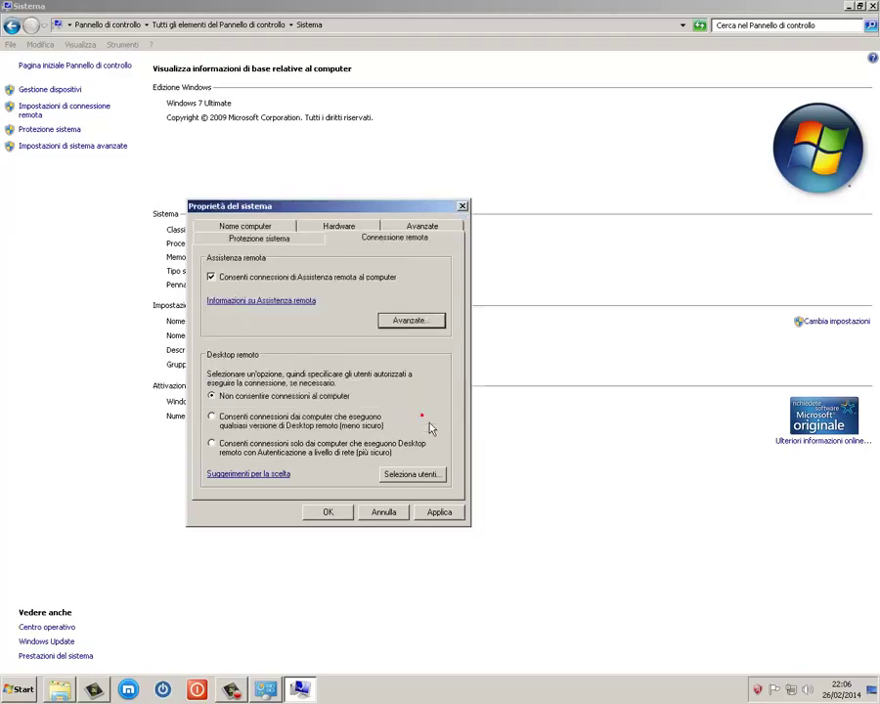
Set Desktop remoto to allow connections from computers running any version of Remote Desktop
click(213, 417)
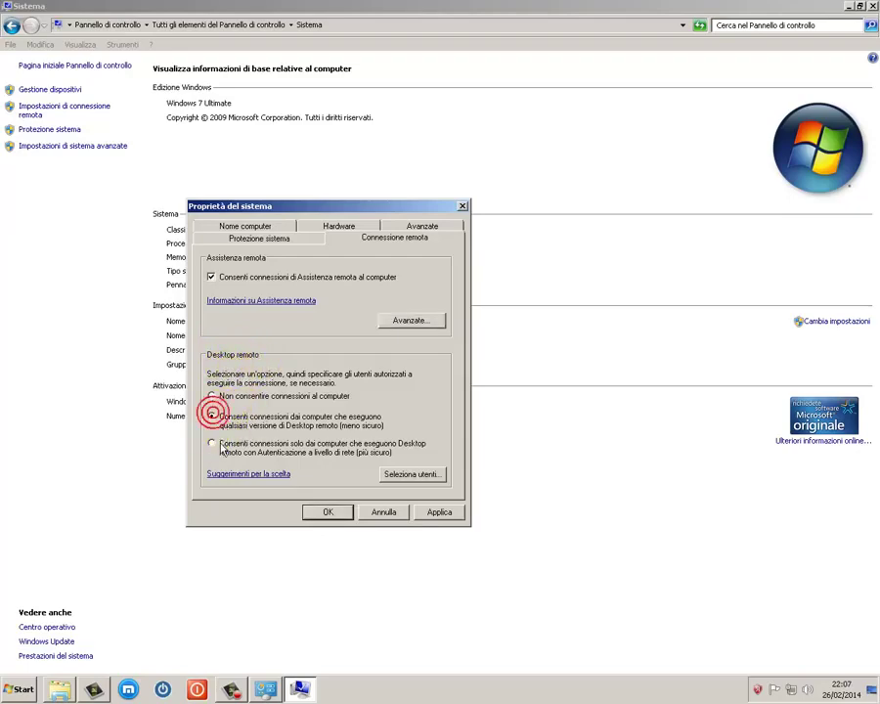
click(211, 443)
click(212, 416)
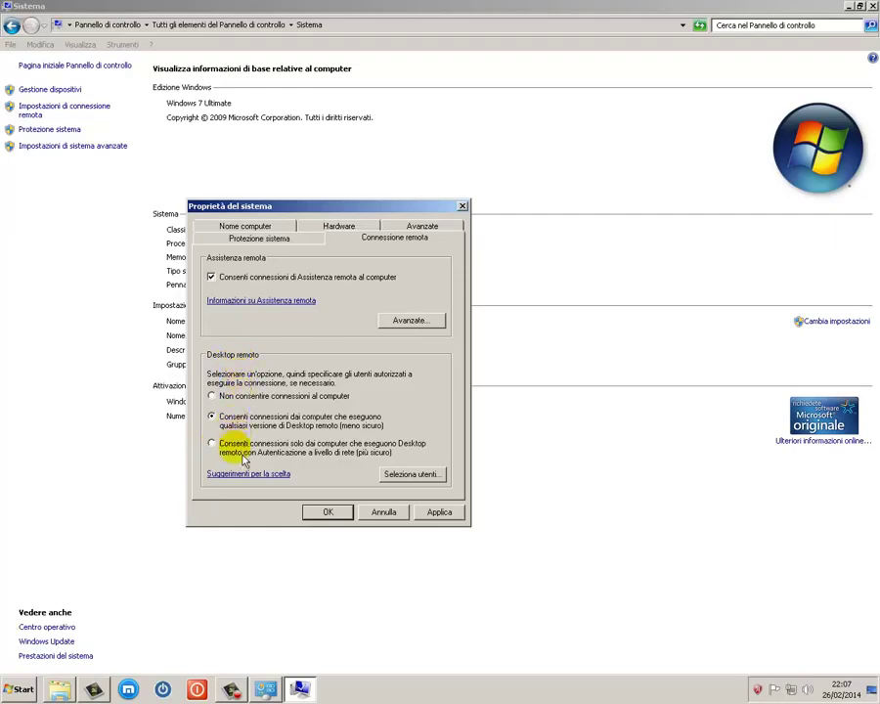
Open the user selection for adding an account to the Remote Desktop users, keeping the system properties visible
click(414, 479)
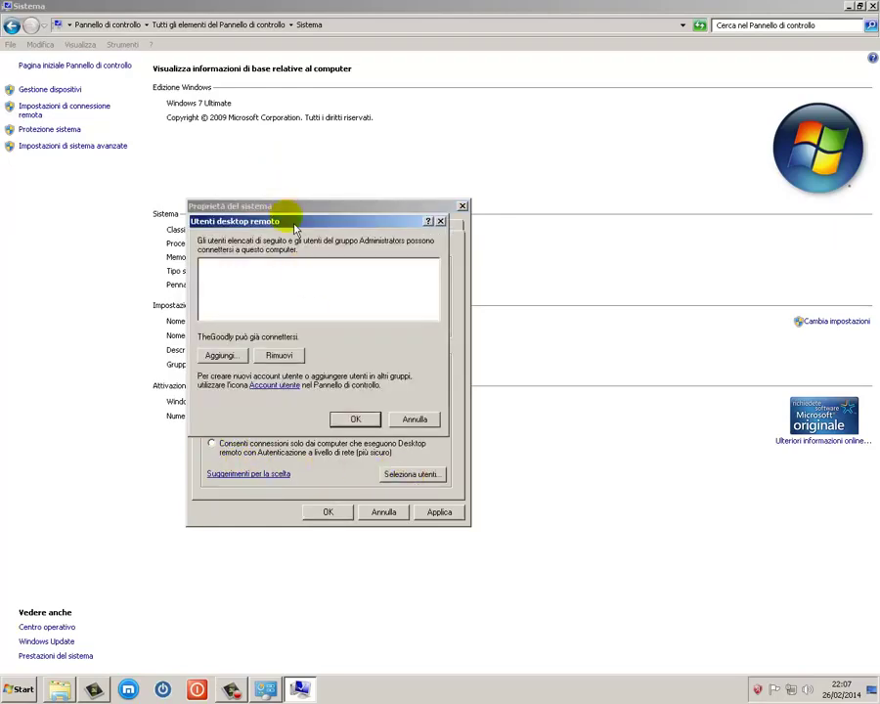
drag(293, 229, 578, 214)
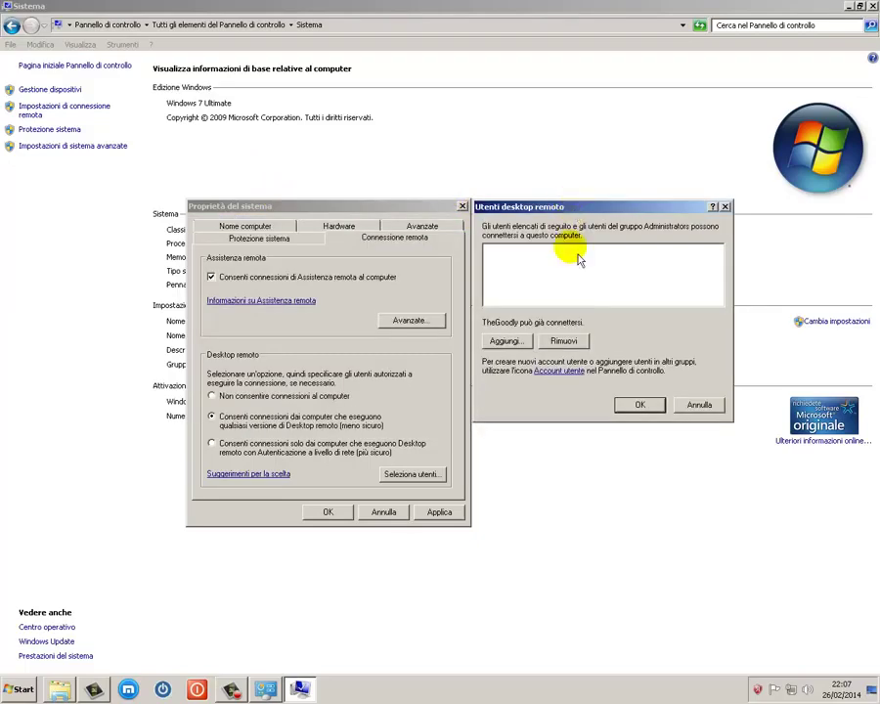
click(506, 341)
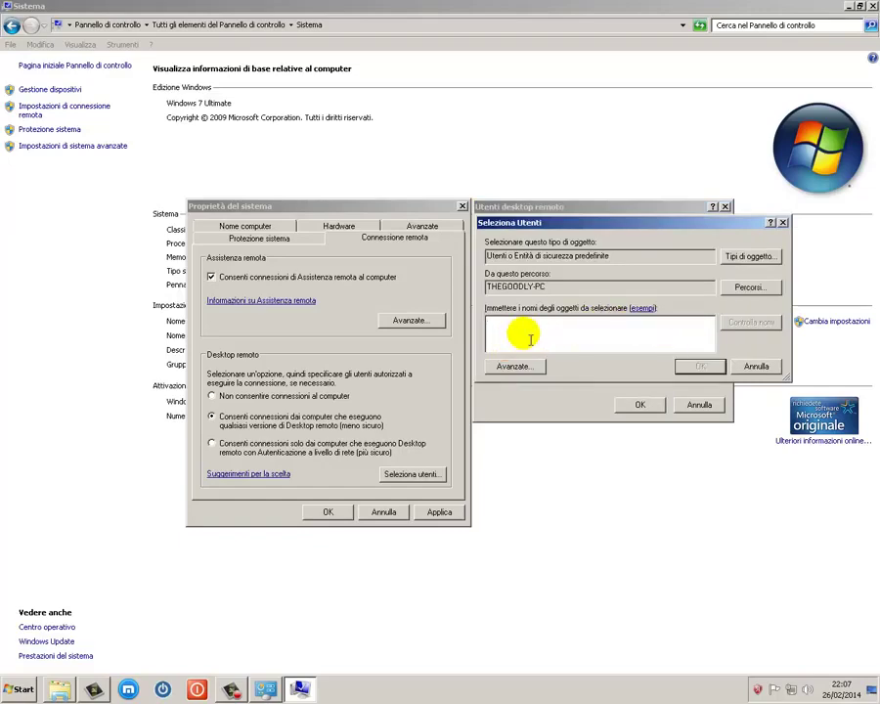
Read the help examples on the name syntax accepted in the user selection dialog
click(649, 315)
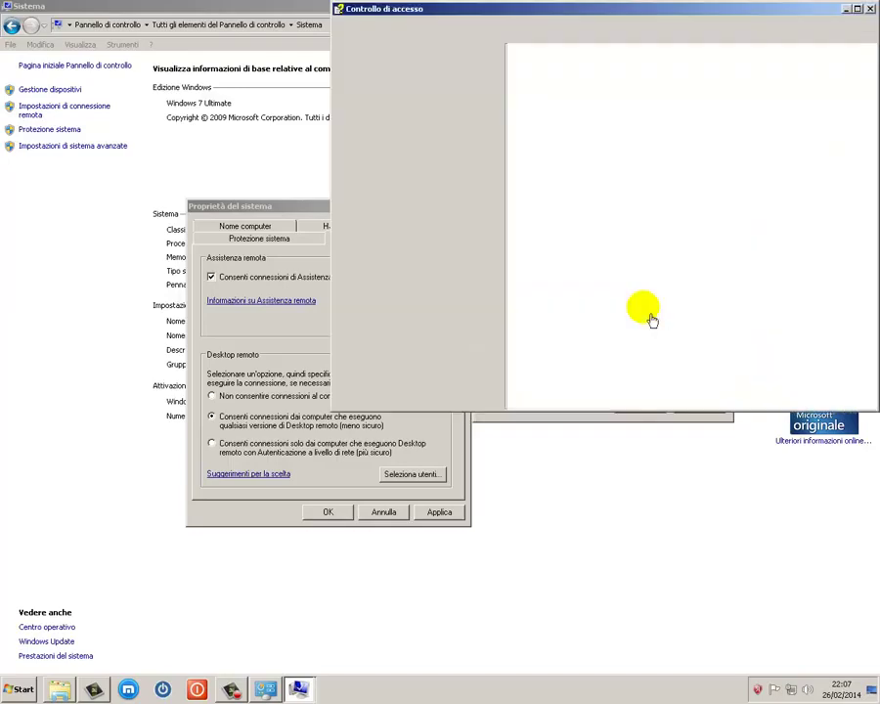
click(857, 8)
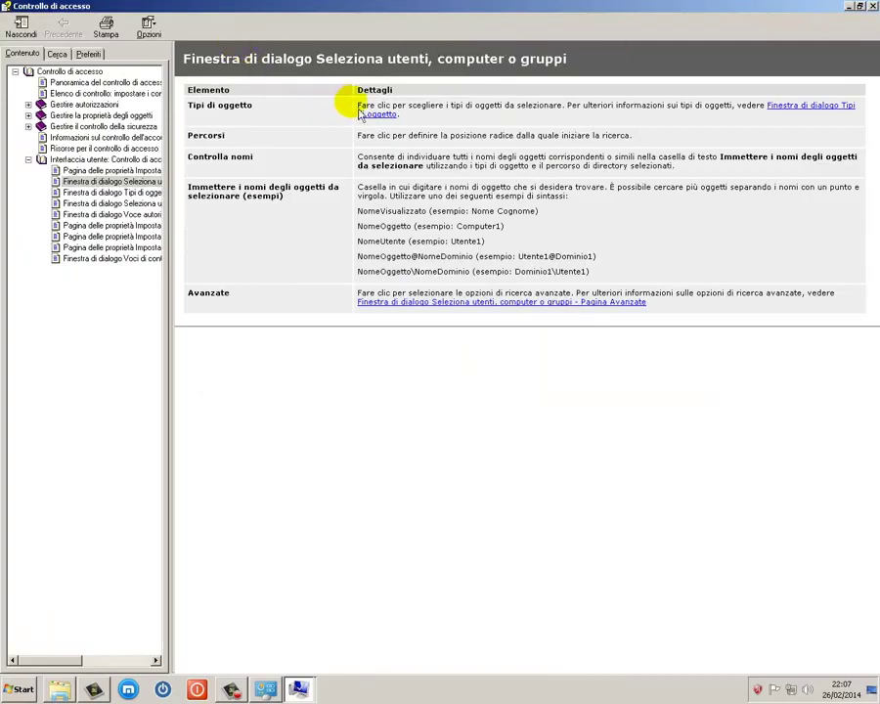
drag(348, 102, 552, 309)
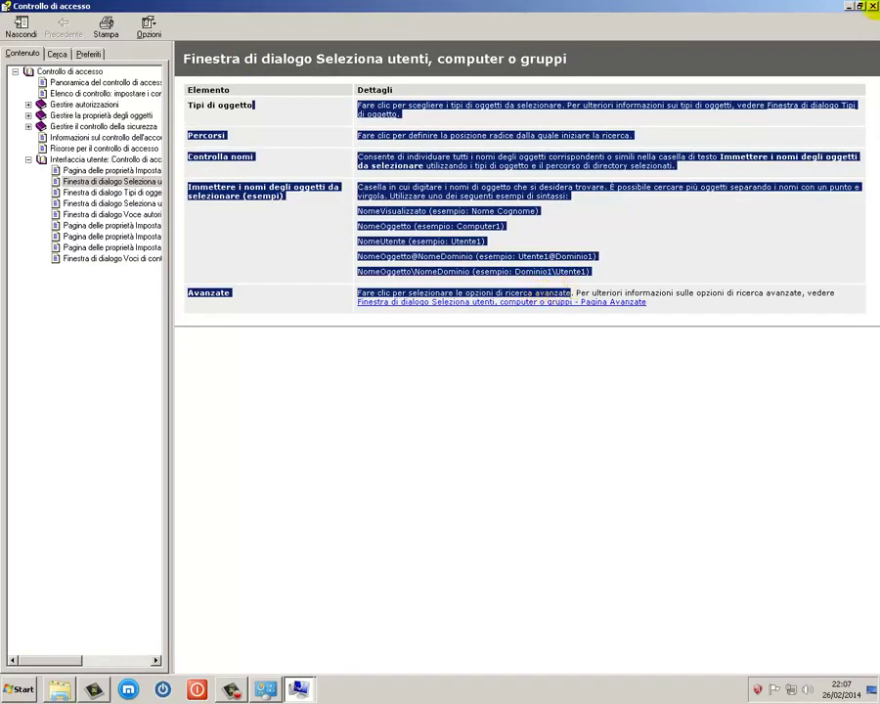
click(871, 7)
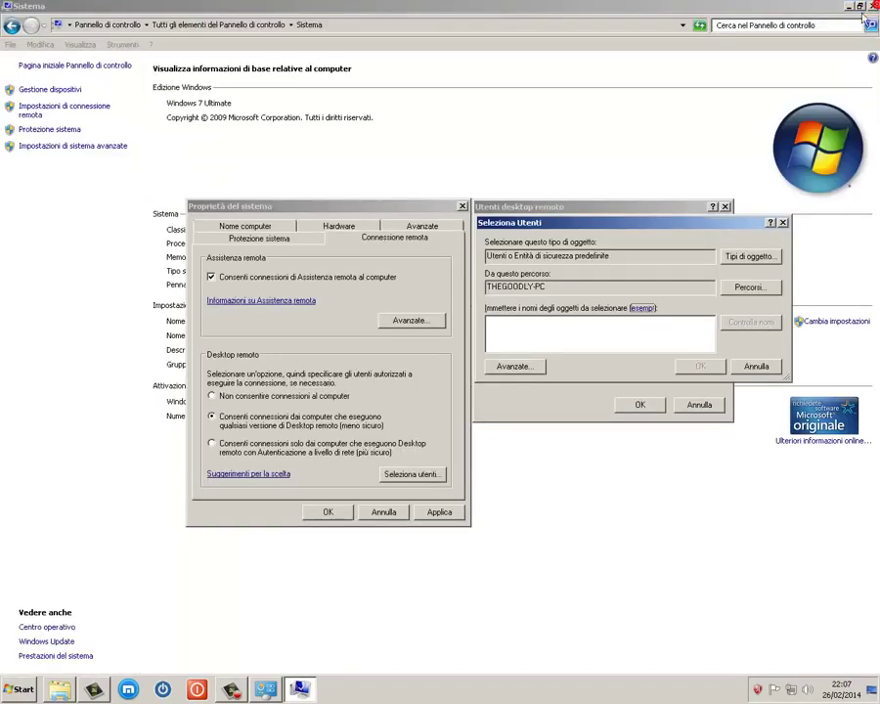
Limit the advanced user search to the Utenti object type
click(514, 372)
click(778, 272)
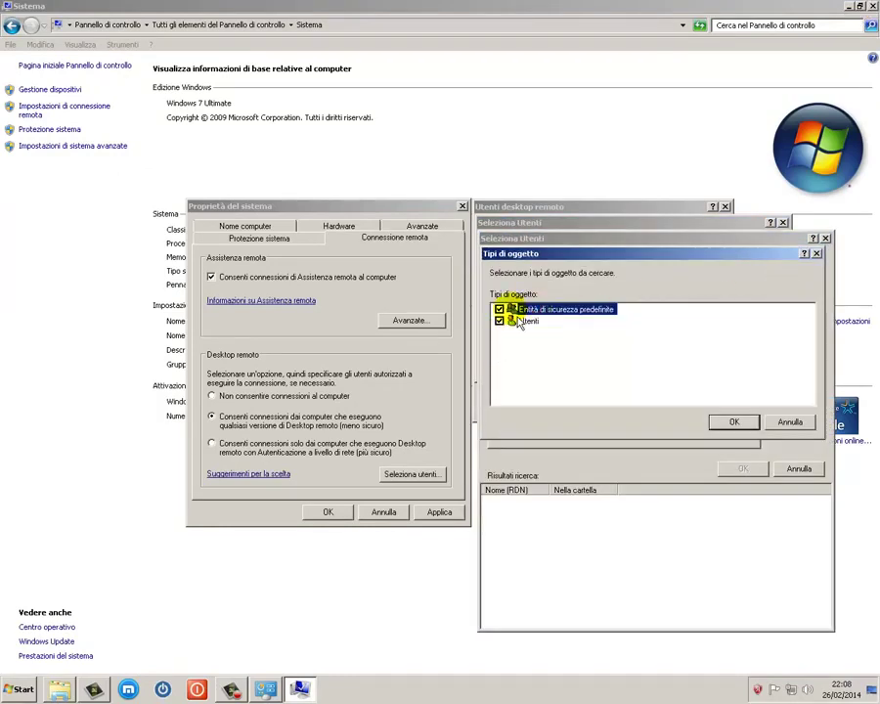
click(741, 423)
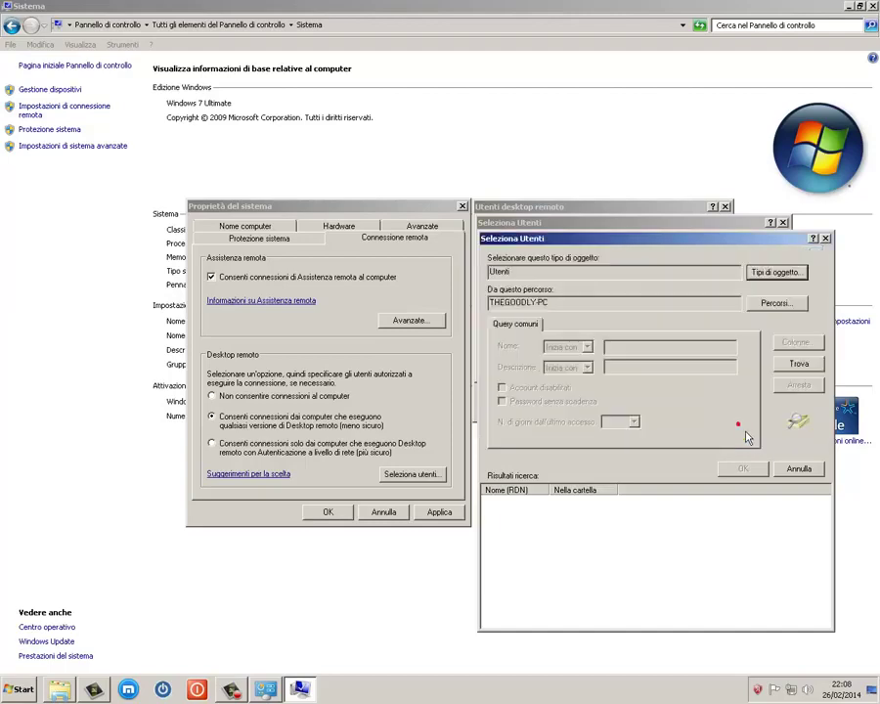
Search the computer's accounts, add Administrator to the Remote Desktop users, and close the system properties without applying other changes
click(796, 395)
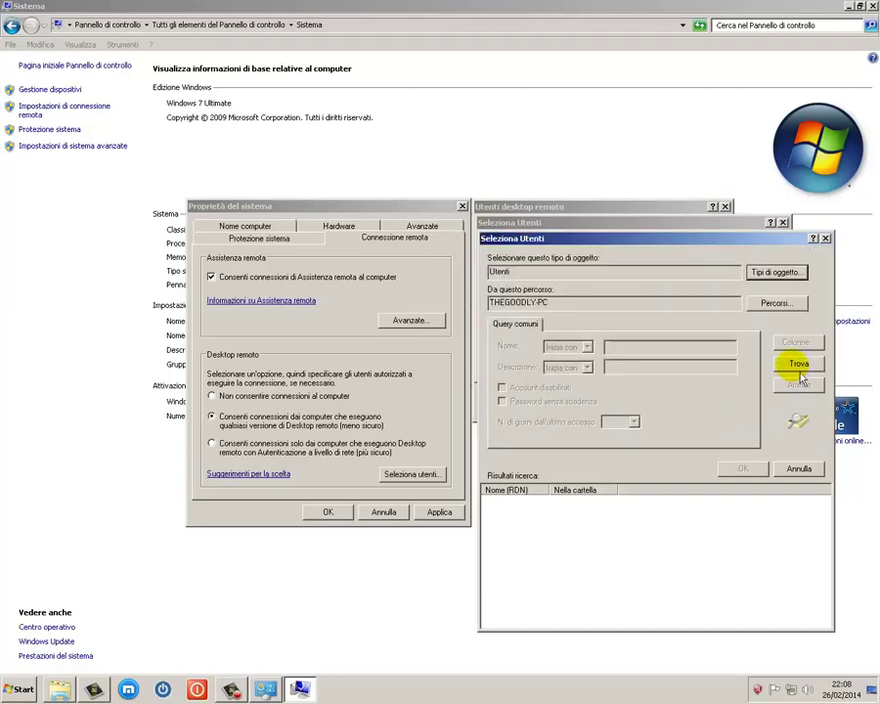
click(799, 364)
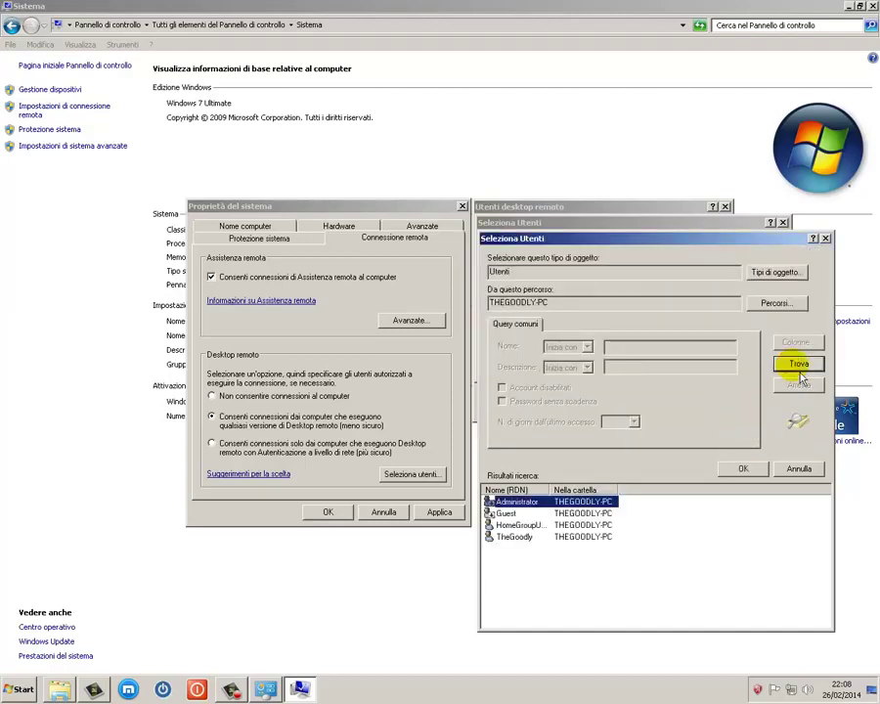
click(548, 513)
click(543, 525)
click(536, 501)
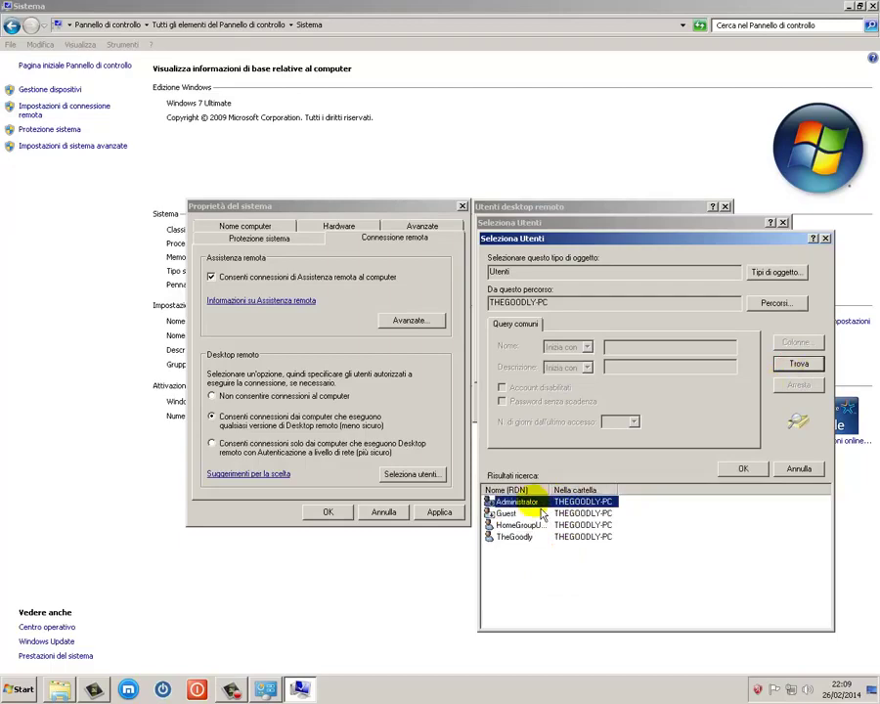
double_click(535, 502)
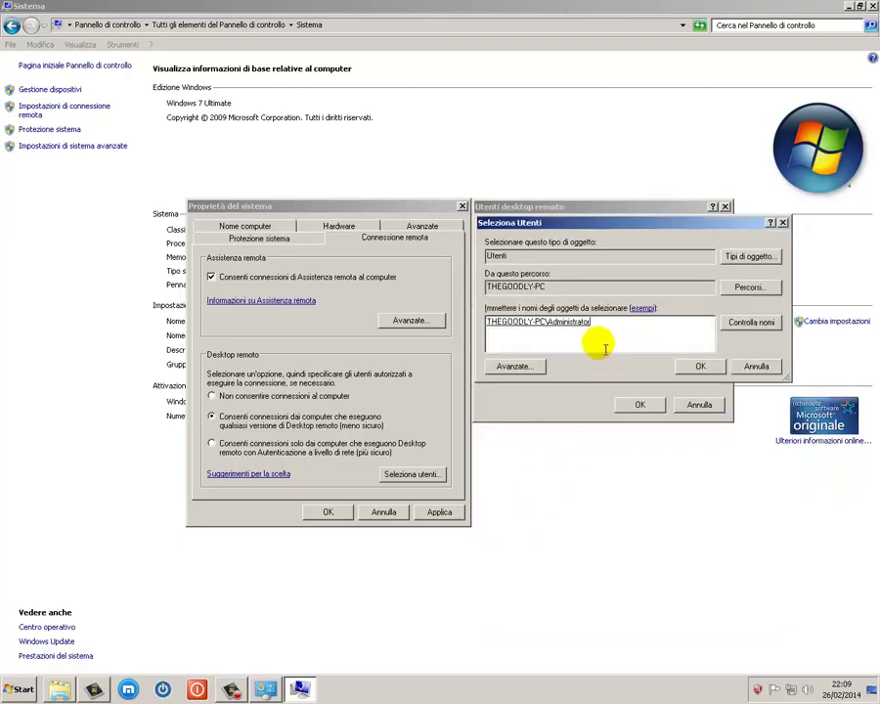
click(700, 366)
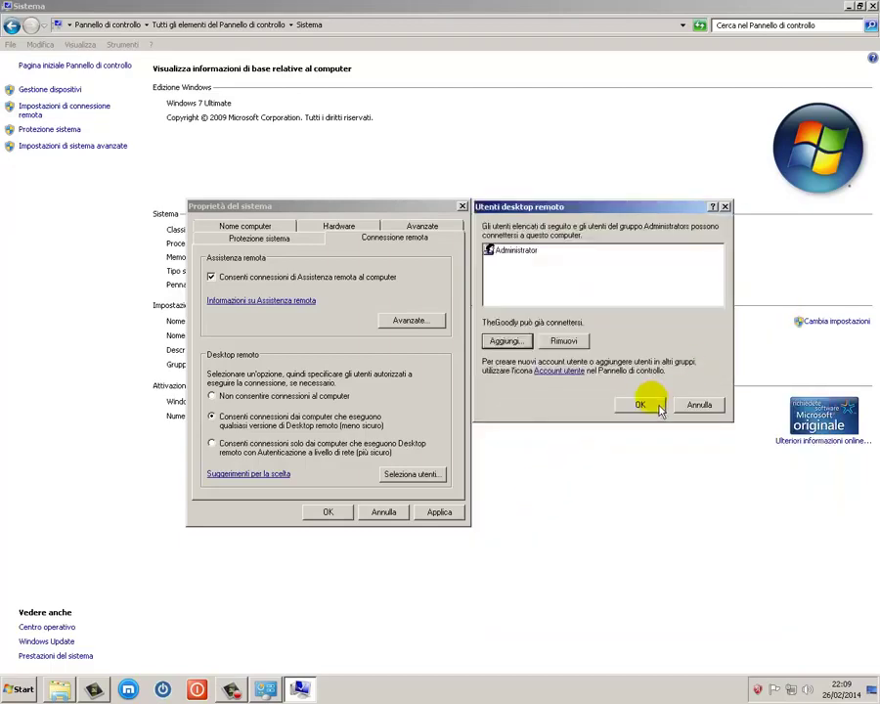
click(641, 404)
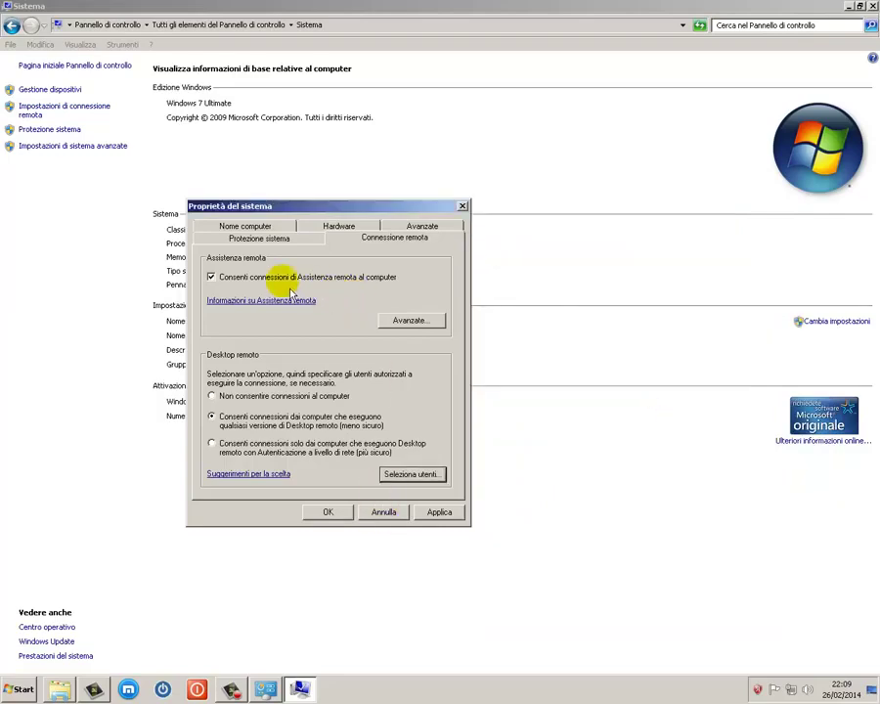
click(259, 240)
click(382, 511)
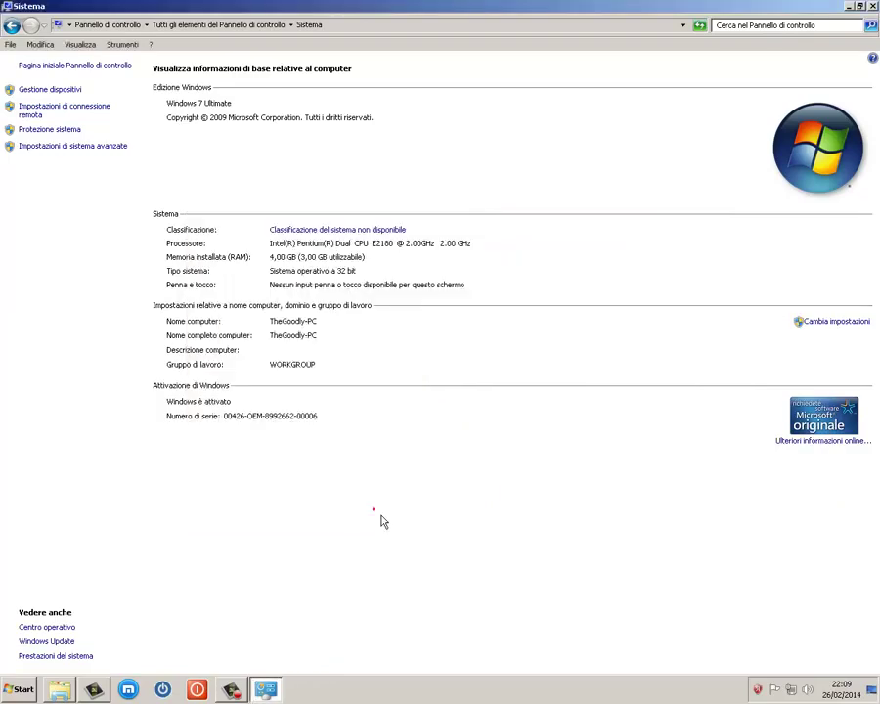
Examine the system protection settings of drive W7 (C:), including restore options and maximum disk usage, without saving anything
click(70, 131)
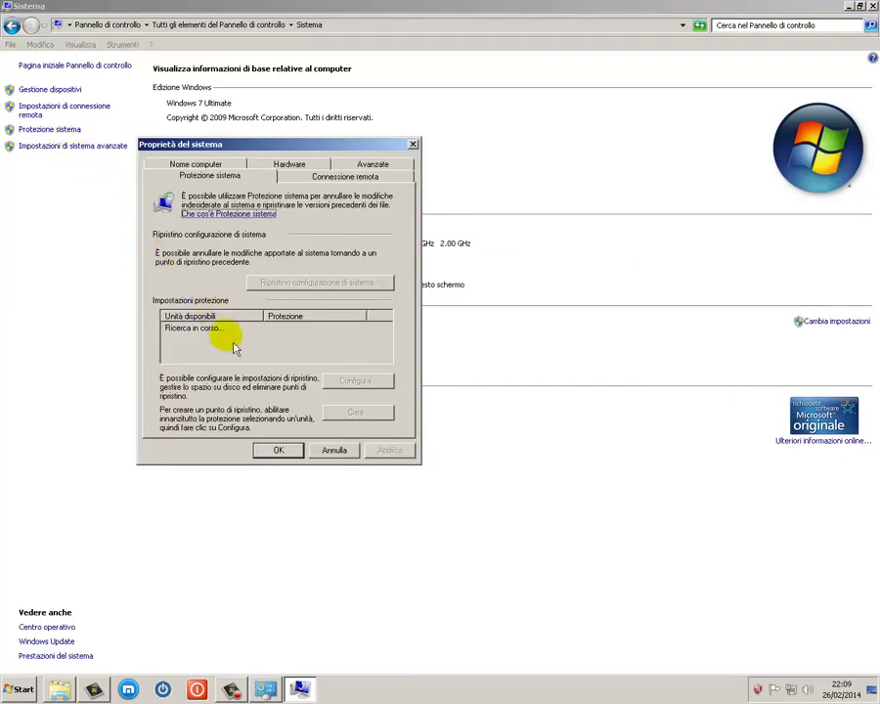
click(192, 353)
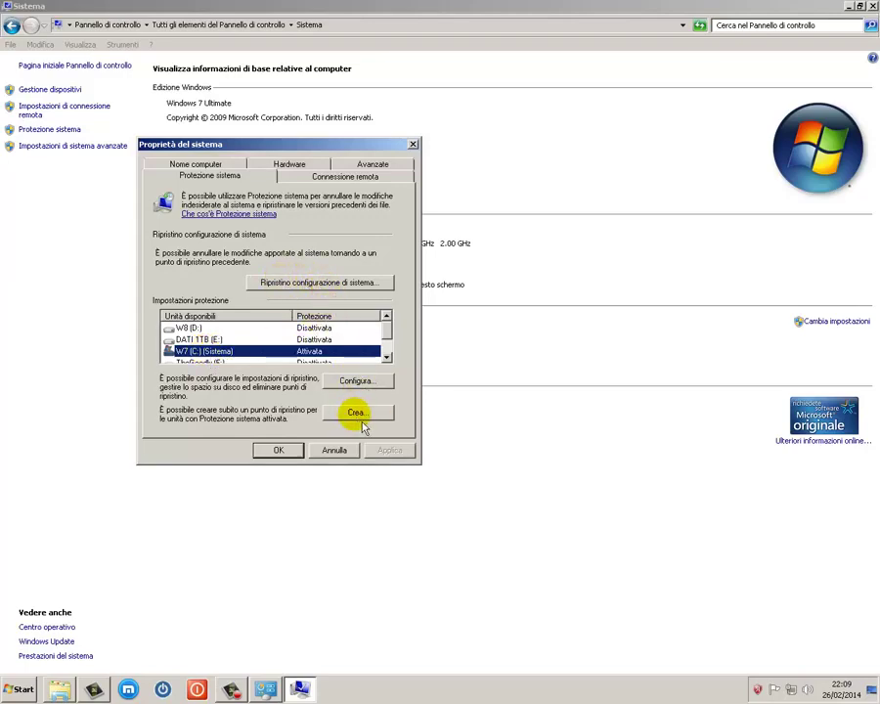
click(356, 381)
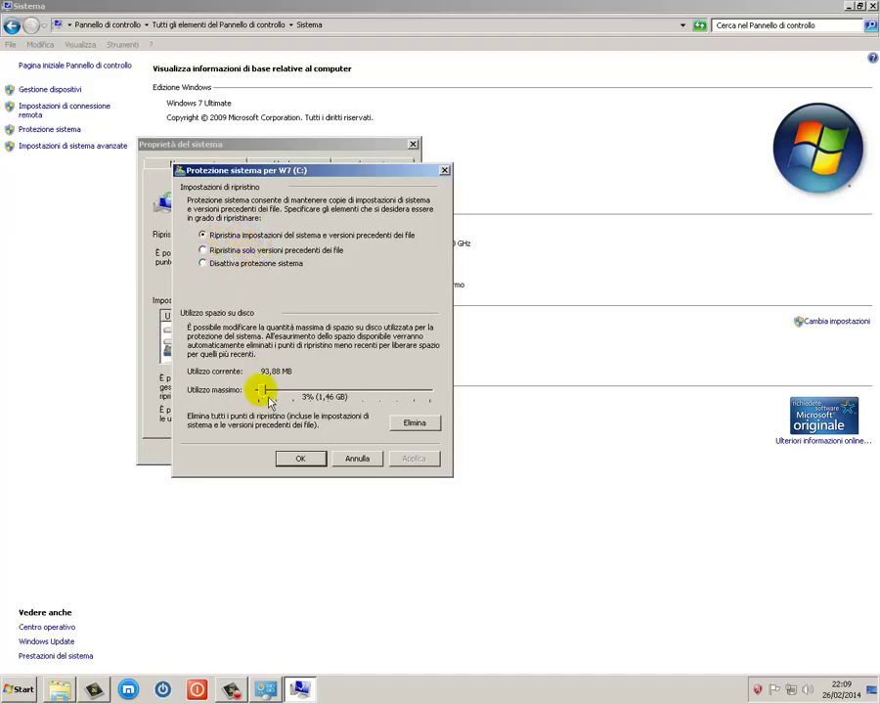
drag(258, 394, 270, 401)
click(359, 459)
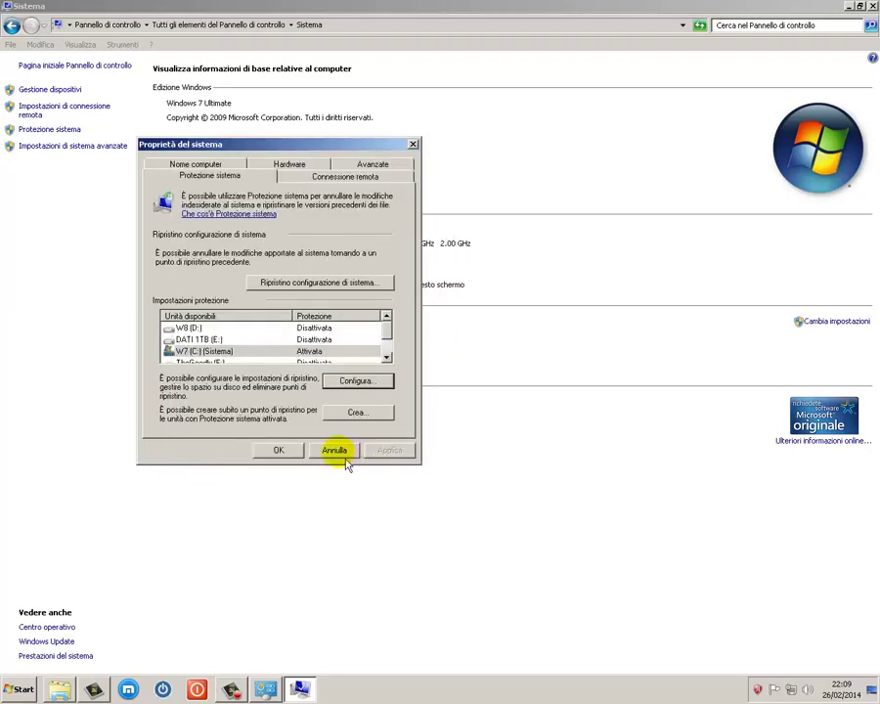
click(342, 454)
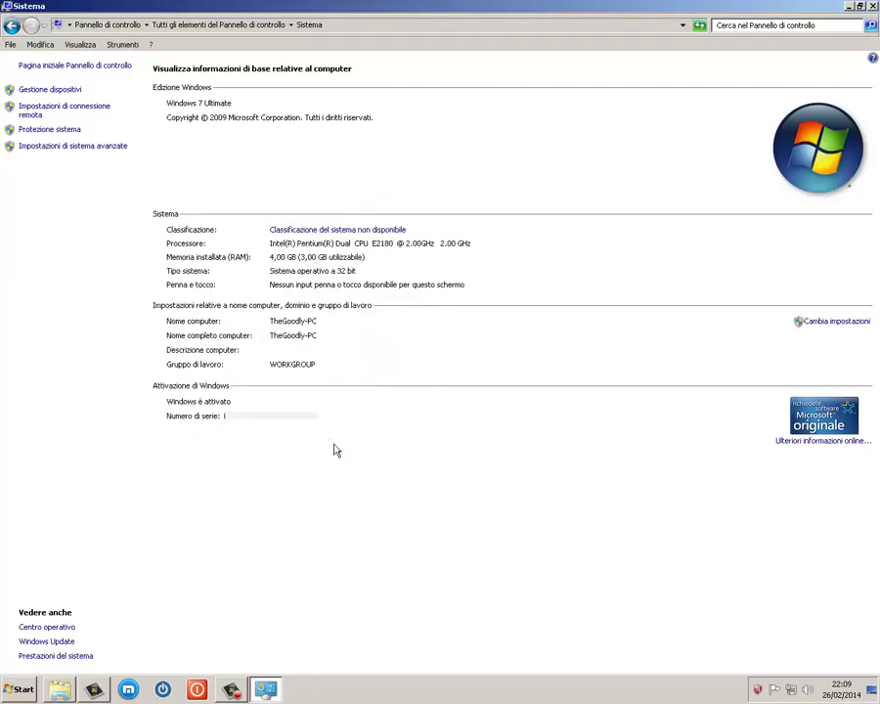
Examine the performance options in the advanced system settings, covering visual effects, advanced options and data execution prevention, without changing anything
click(65, 147)
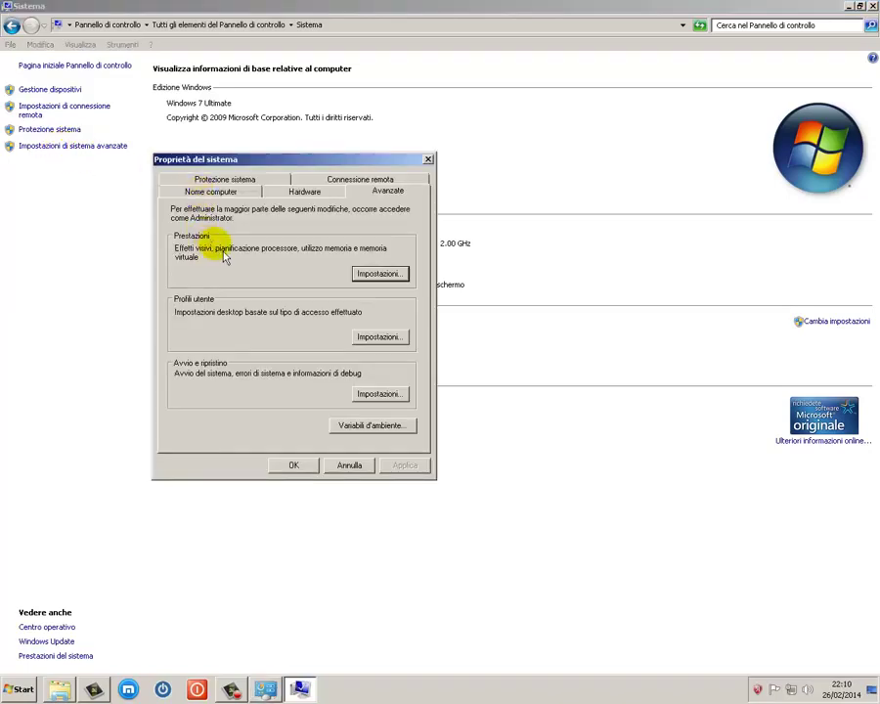
click(386, 277)
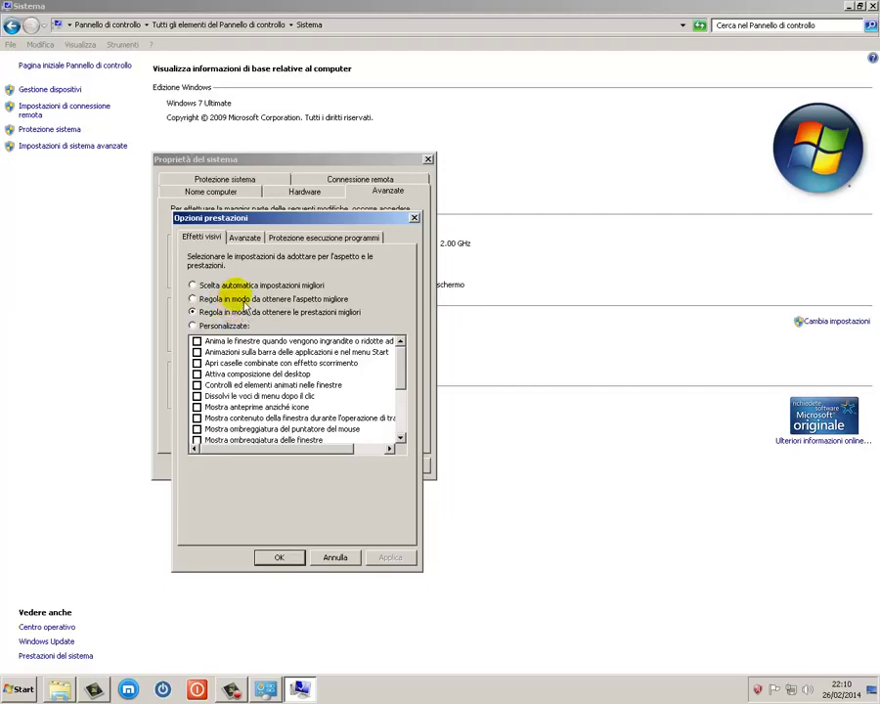
click(244, 238)
click(296, 241)
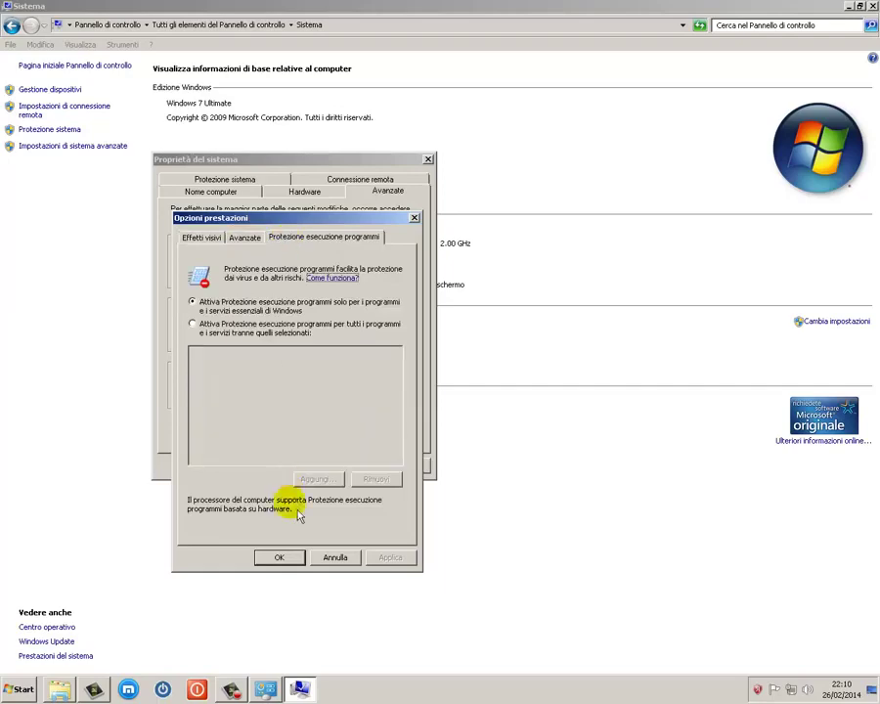
click(335, 557)
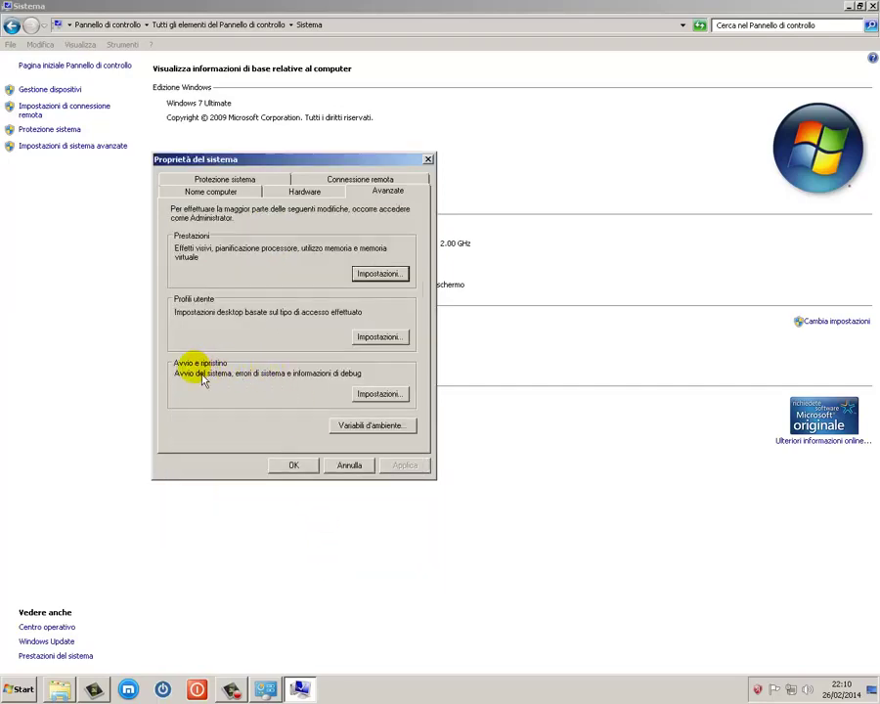
In the startup and recovery settings, try switching the default operating system between Windows 7 and Windows 8, leaving Windows 7 selected
click(389, 399)
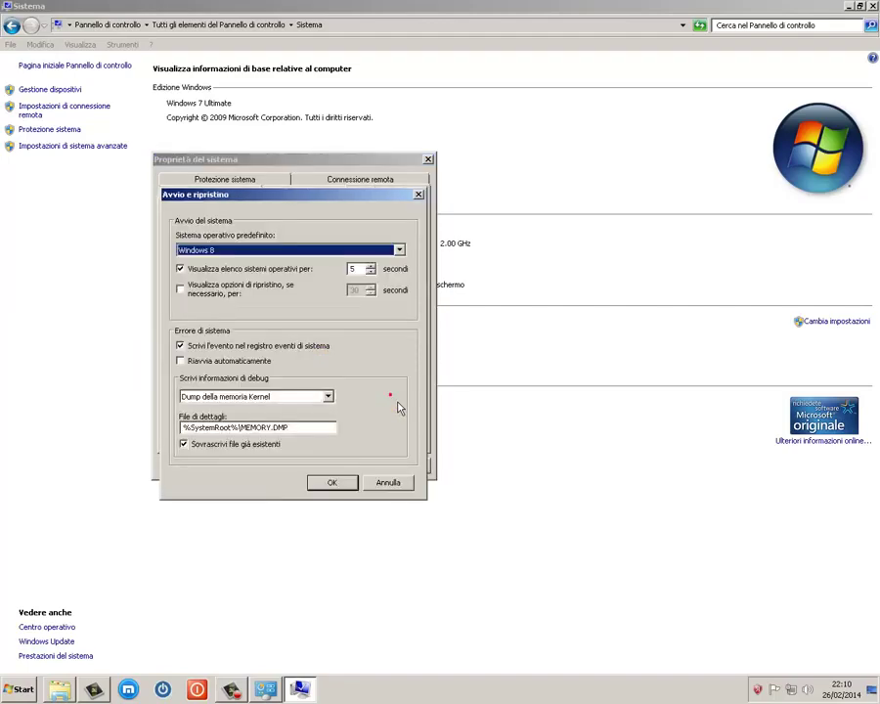
click(400, 252)
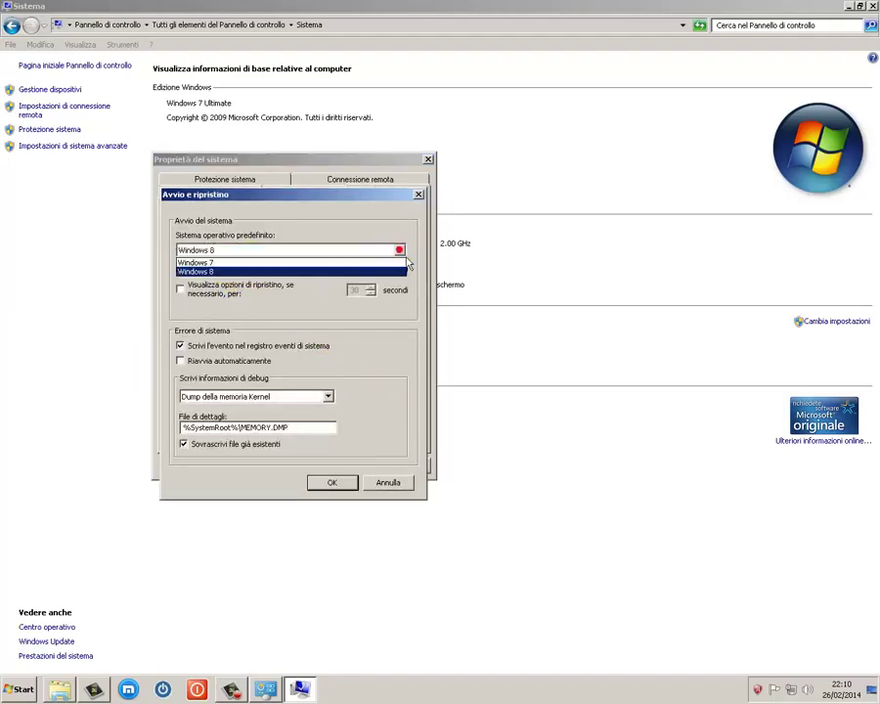
click(227, 268)
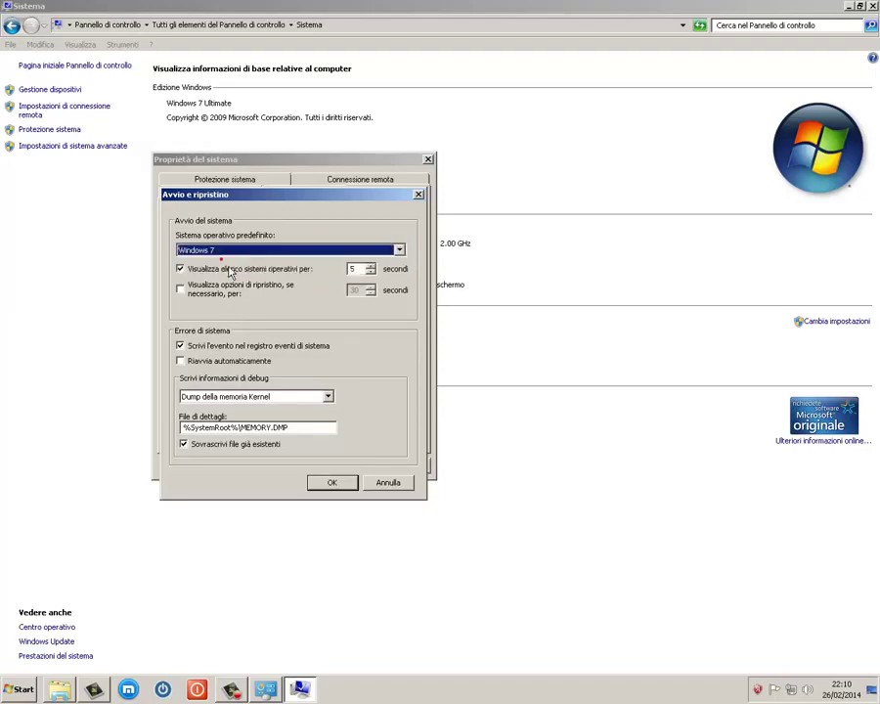
click(400, 250)
click(233, 274)
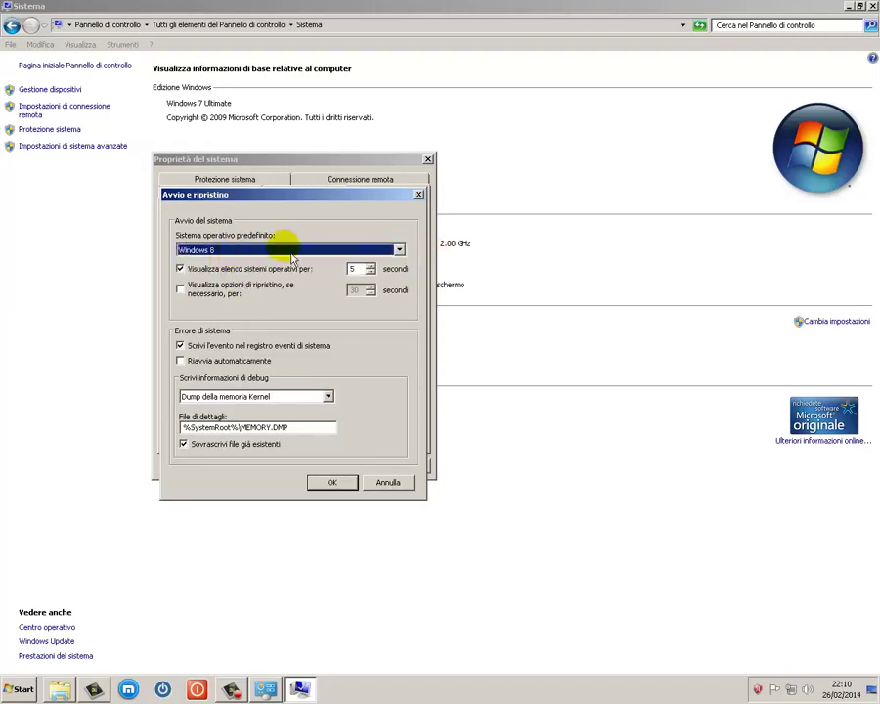
click(398, 250)
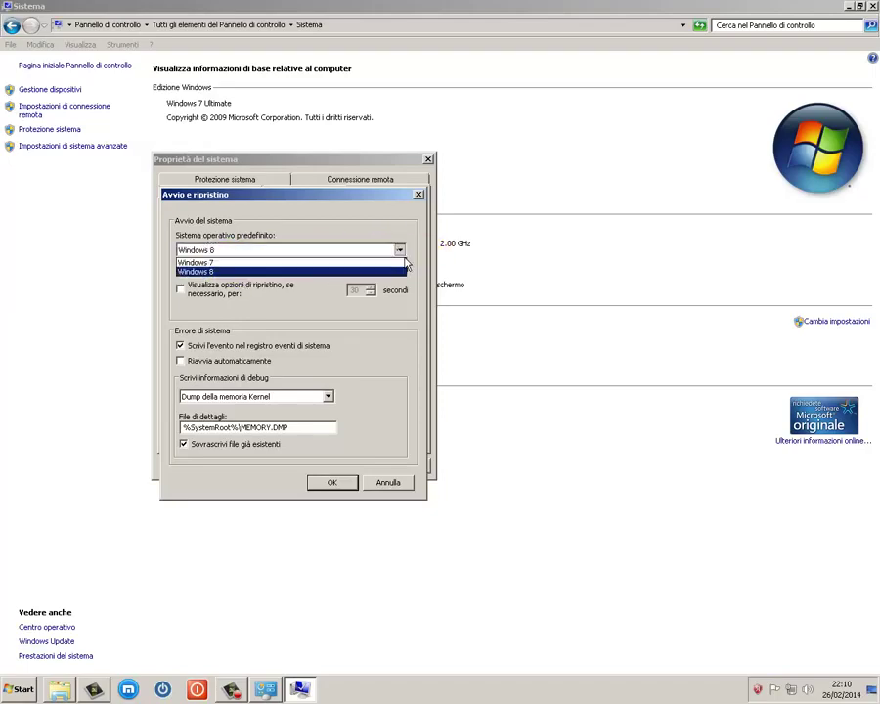
click(265, 250)
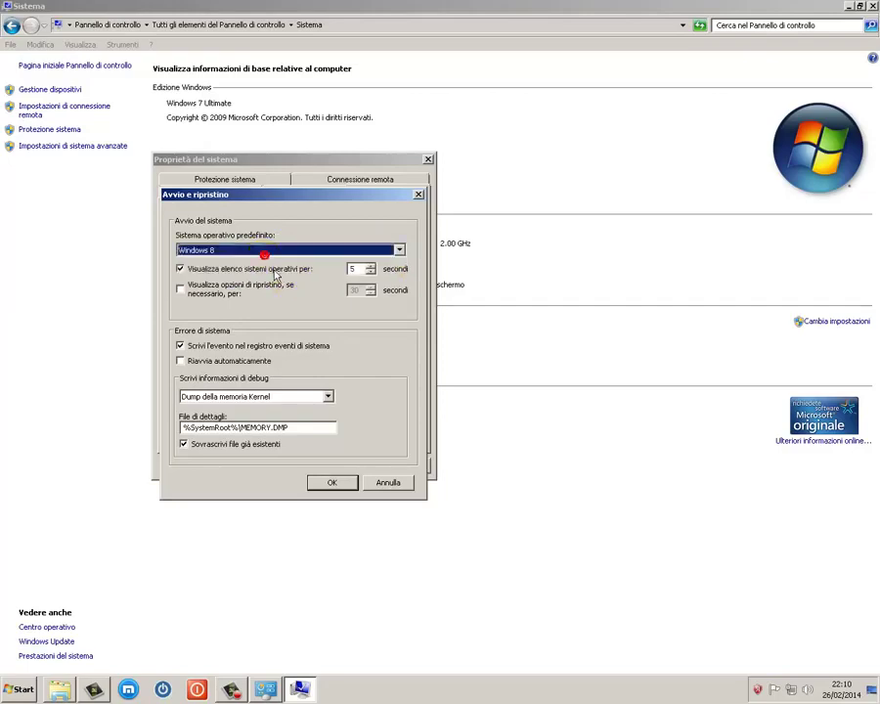
click(386, 252)
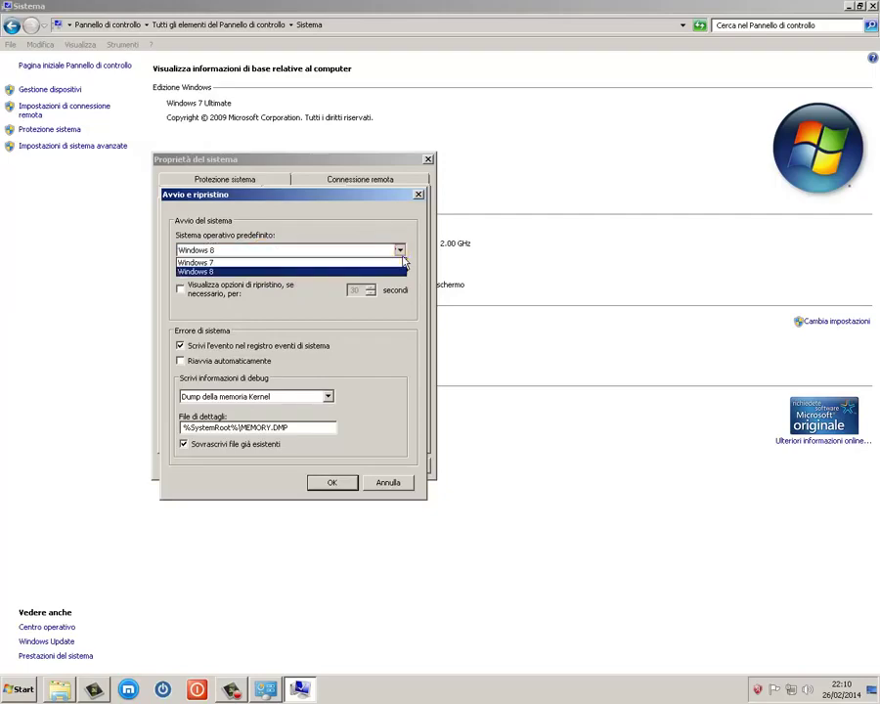
click(240, 263)
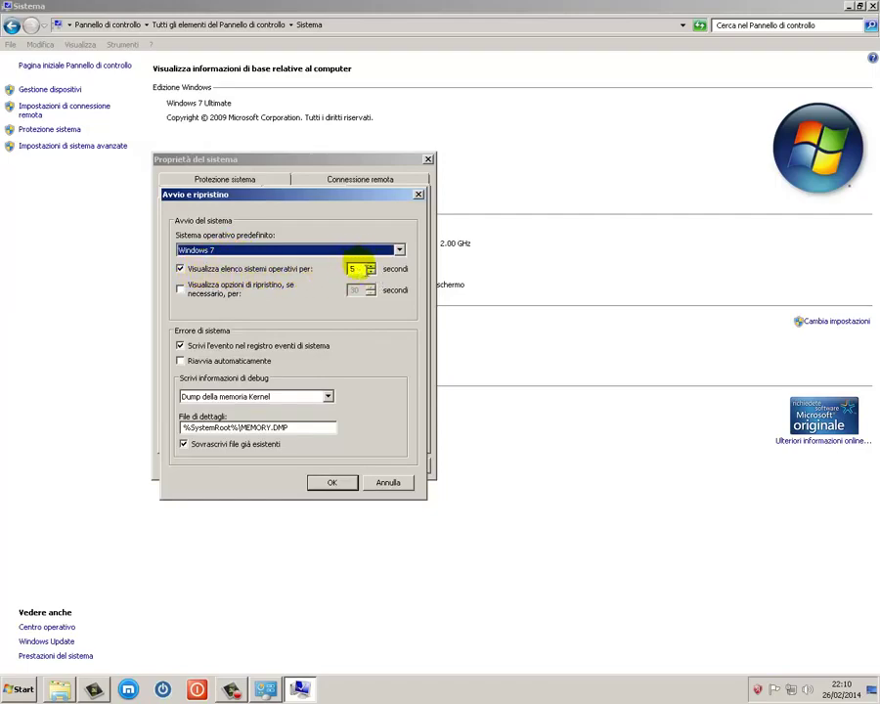
click(399, 249)
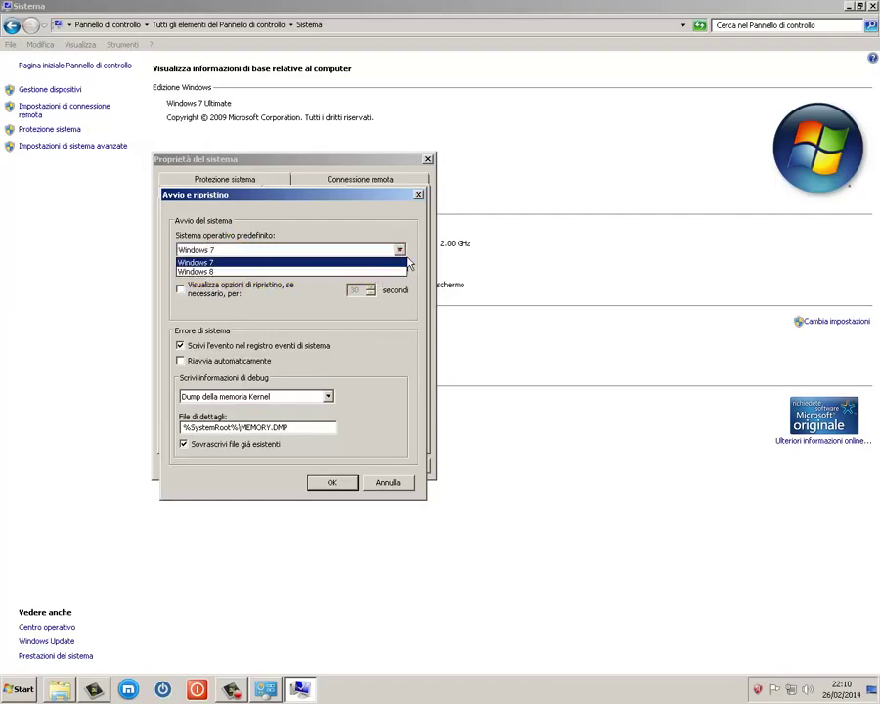
Enable the display of recovery options for 24 seconds, and discard the startup and recovery changes
click(238, 293)
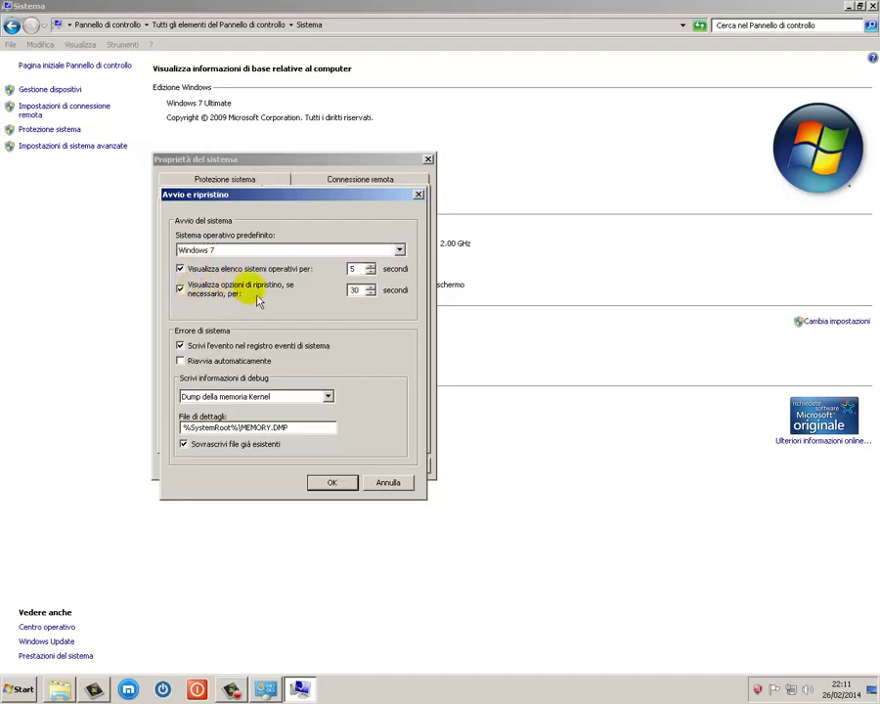
click(354, 289)
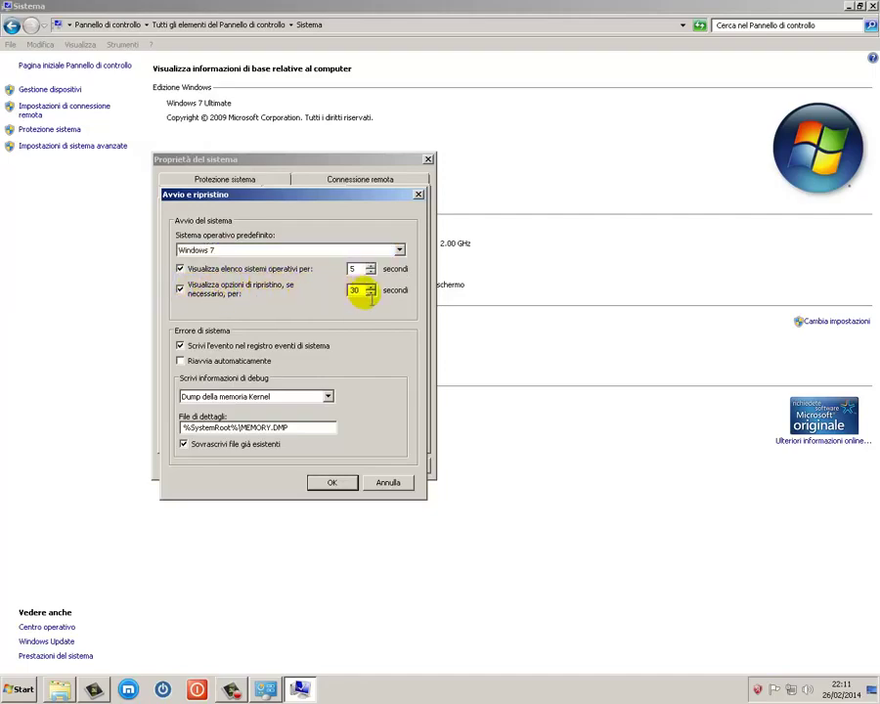
click(370, 293)
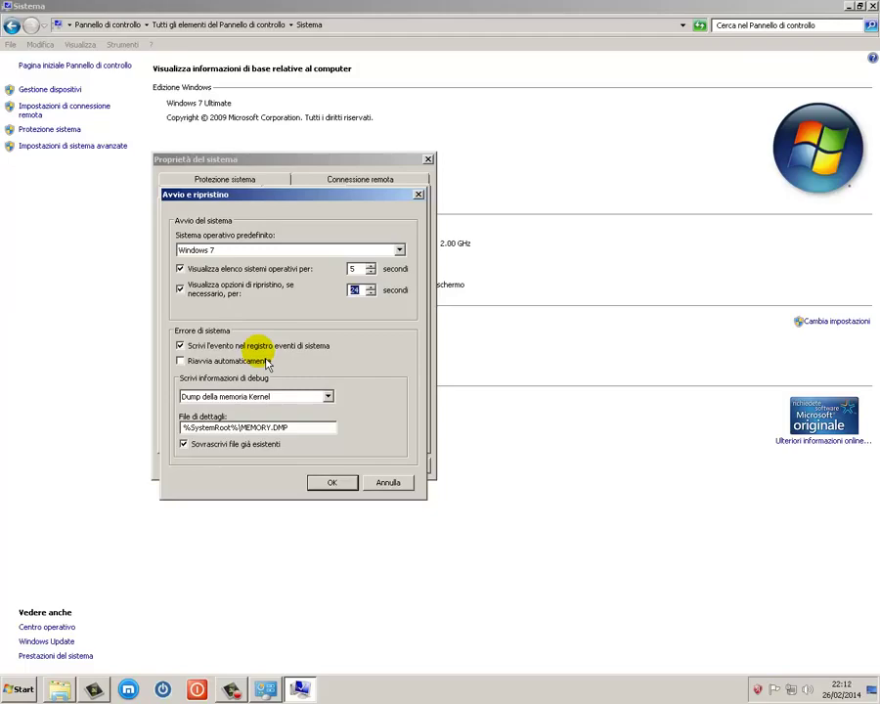
click(386, 483)
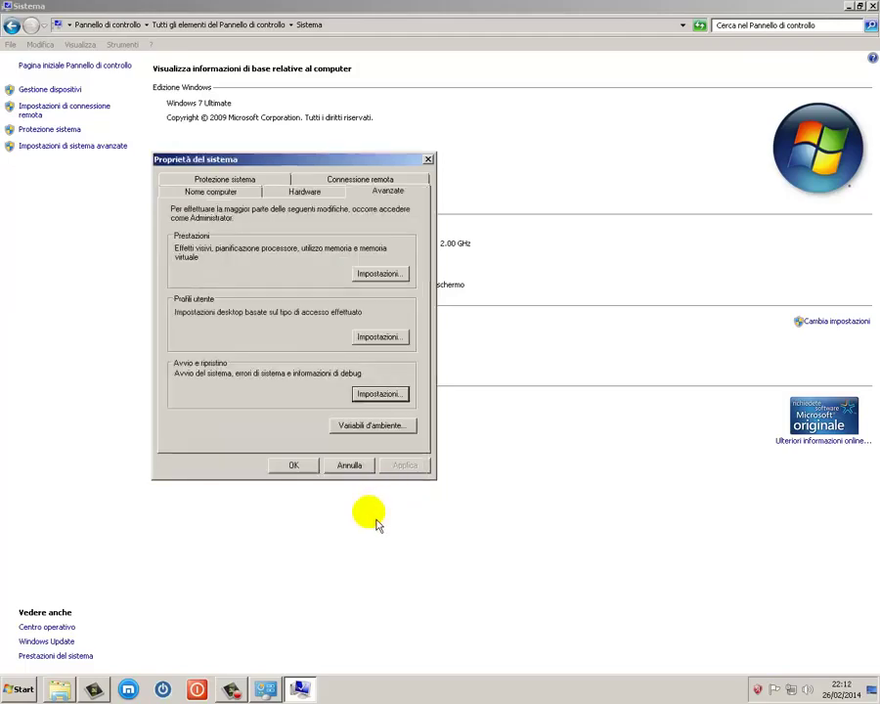
Examine the computer name and workgroup, including the dialog for changing them, without modifying either
click(214, 196)
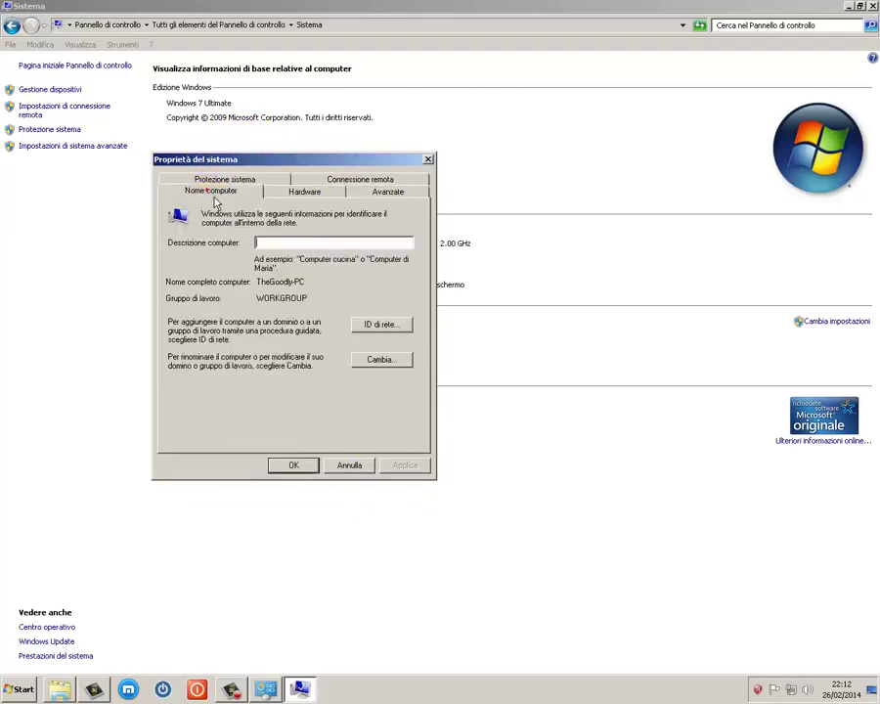
double_click(260, 281)
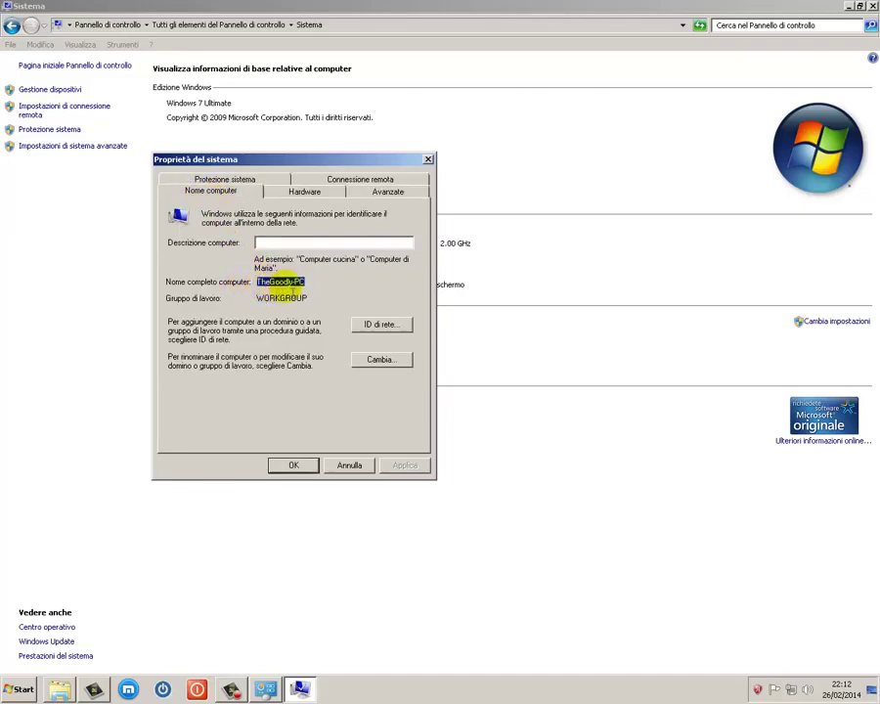
drag(262, 299, 302, 298)
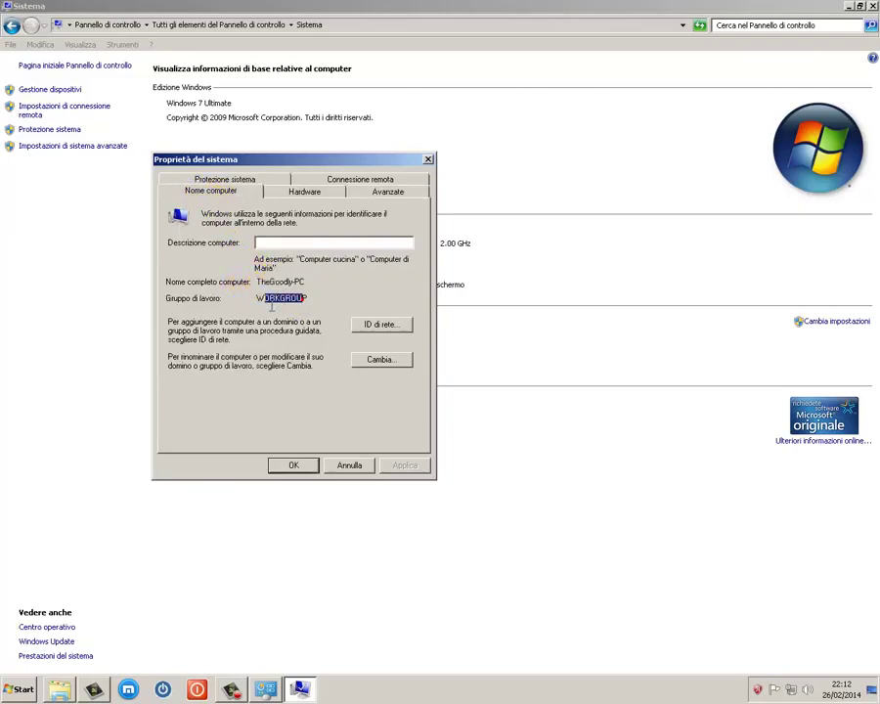
click(383, 363)
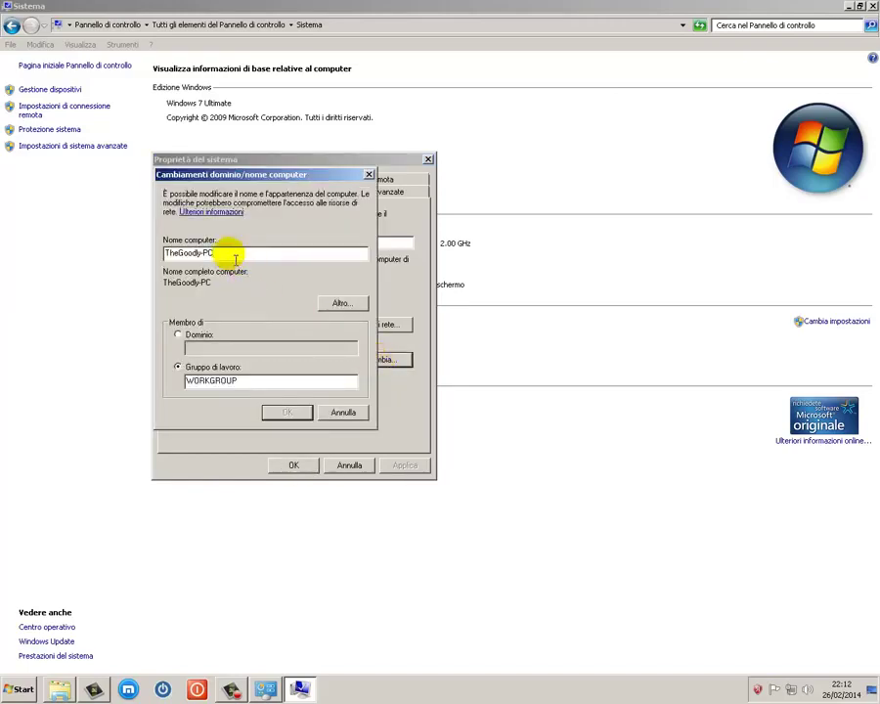
drag(231, 256, 121, 251)
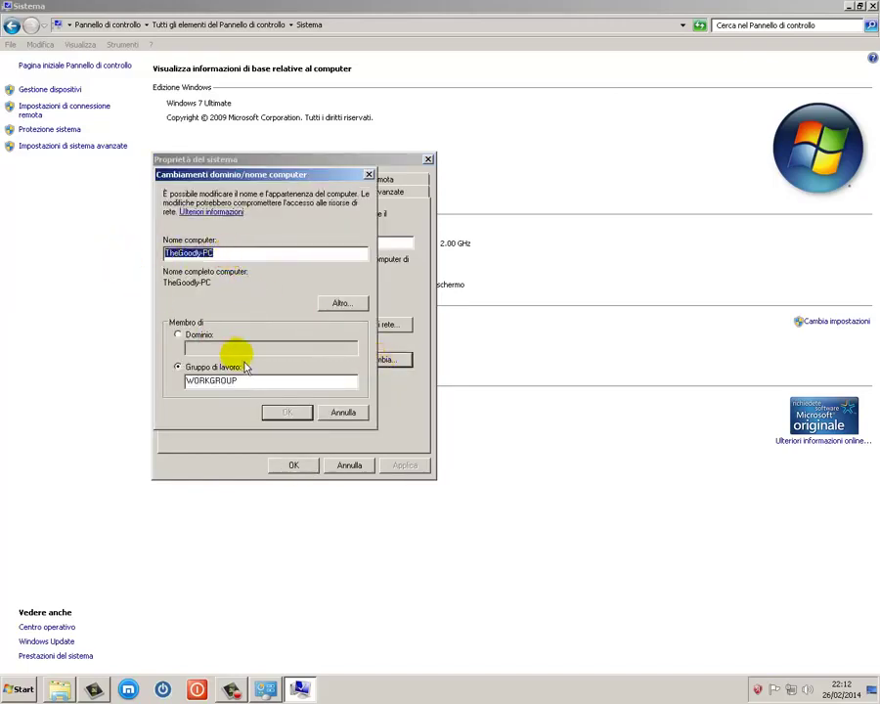
drag(245, 379, 127, 384)
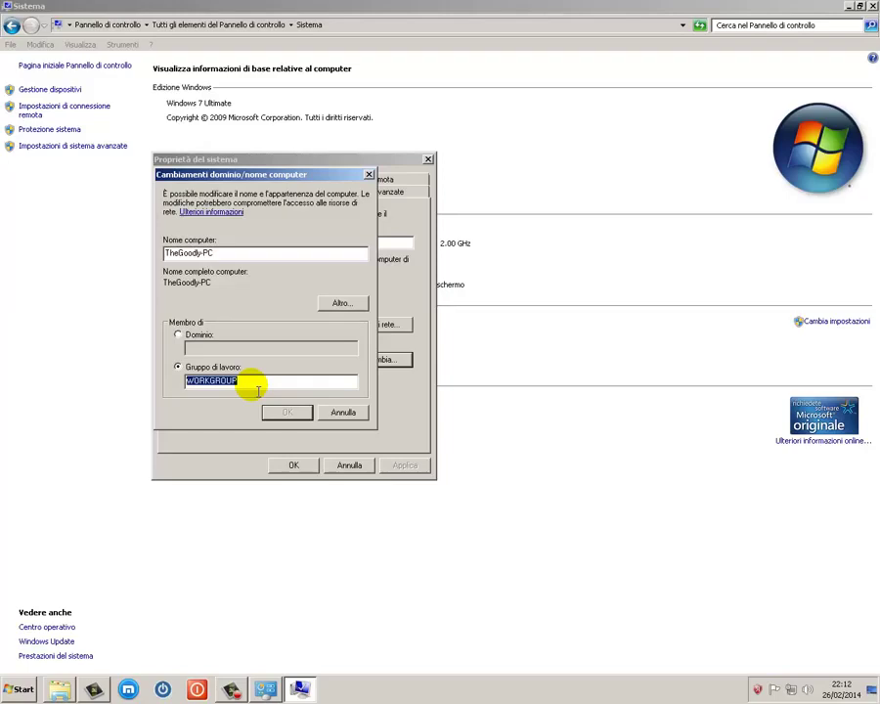
click(344, 414)
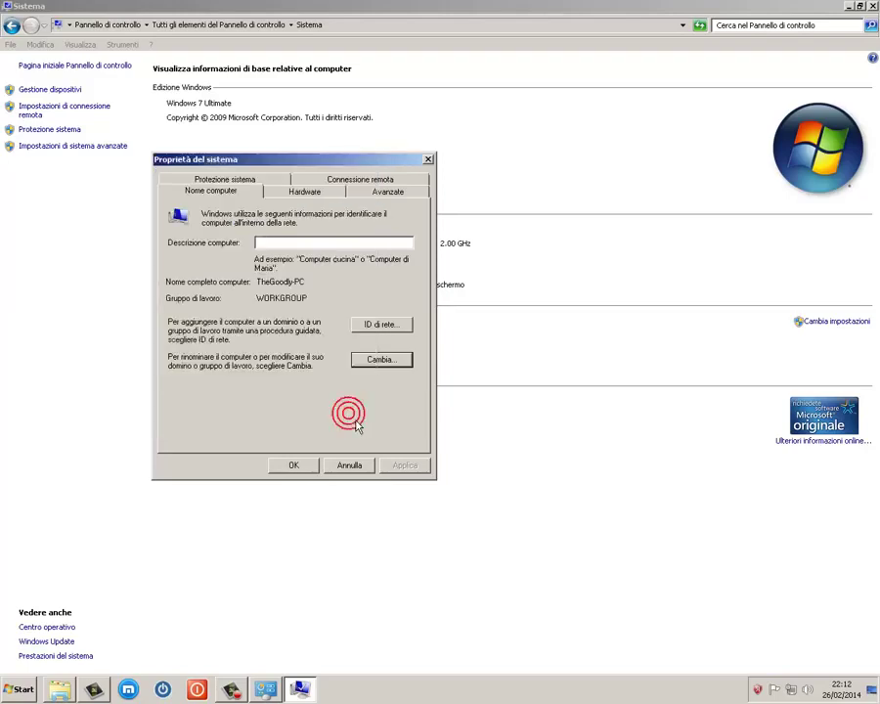
View the installed device categories in Device Manager from the hardware settings, and close it
click(306, 196)
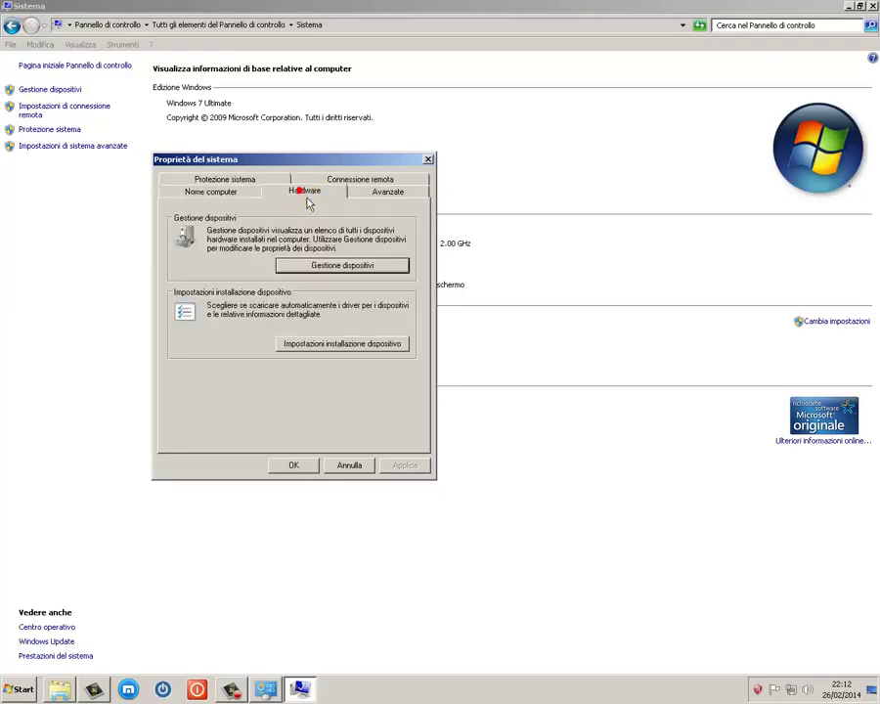
click(340, 276)
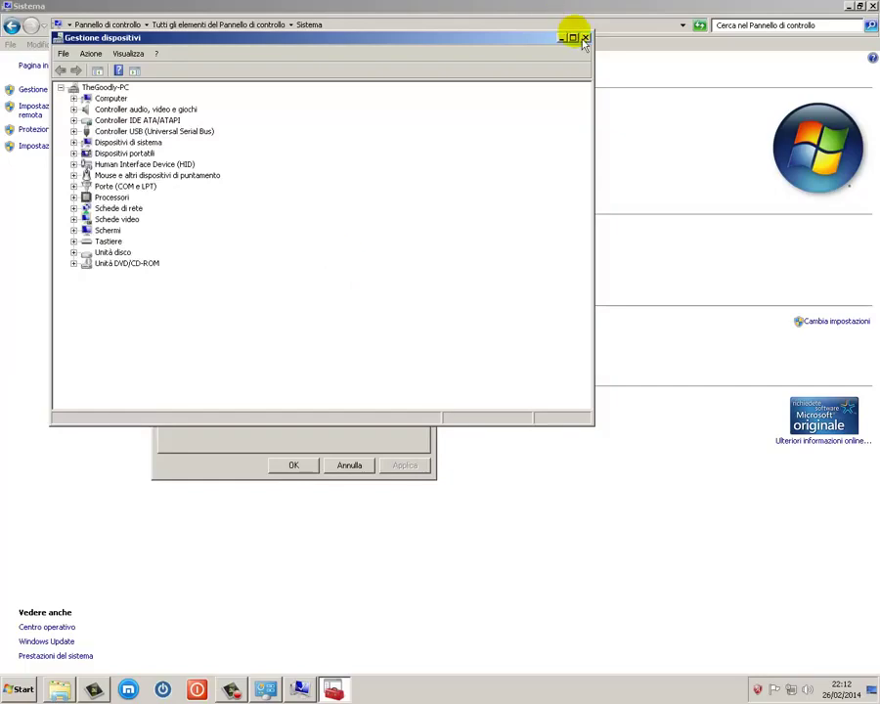
click(583, 39)
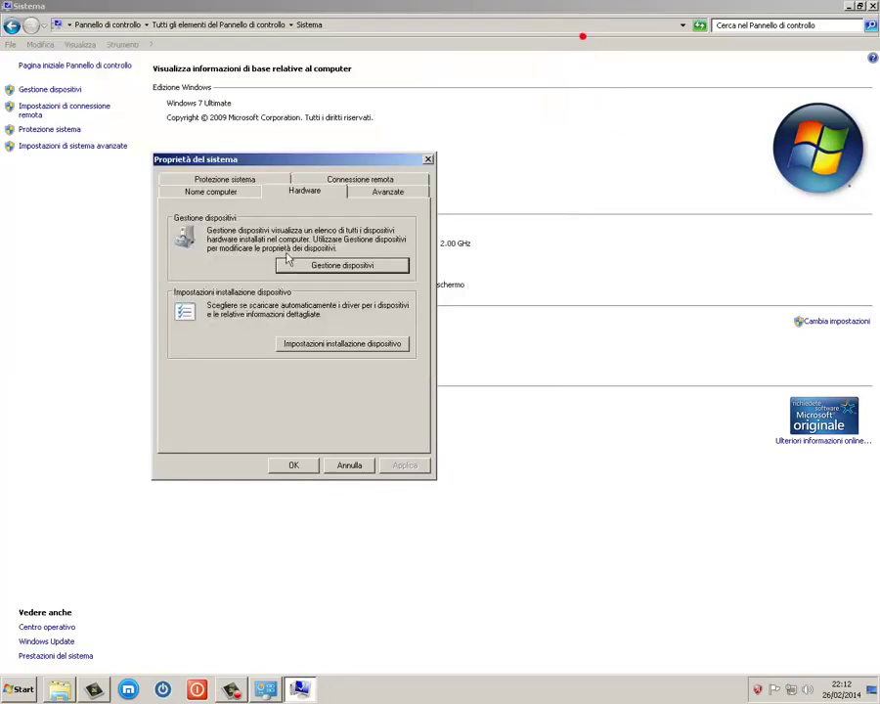
Examine the device installation settings, comparing the Esegui automaticamente option with Chiedi ogni volta
click(317, 349)
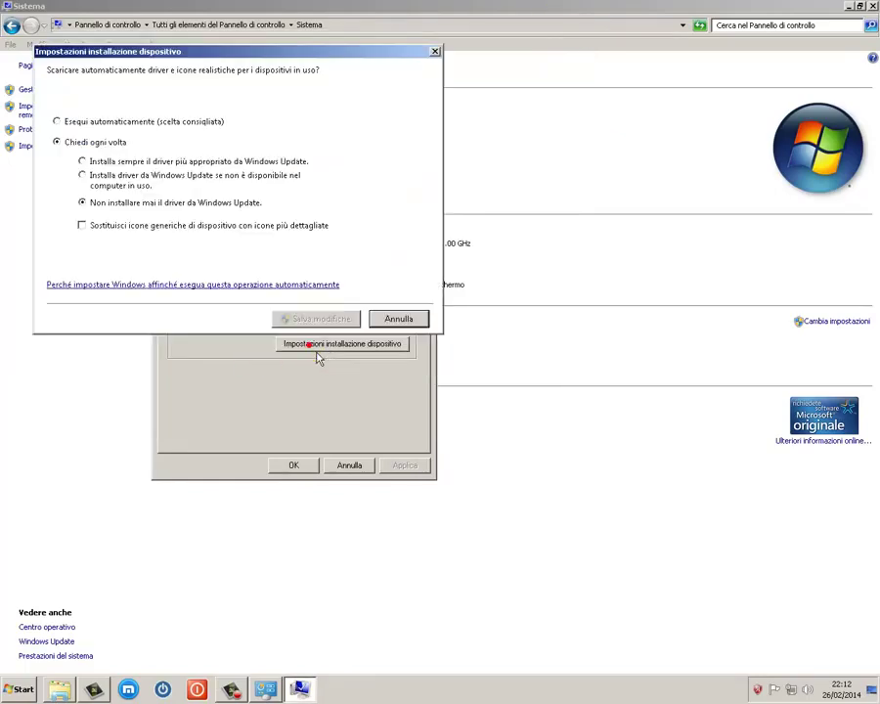
drag(196, 55, 470, 190)
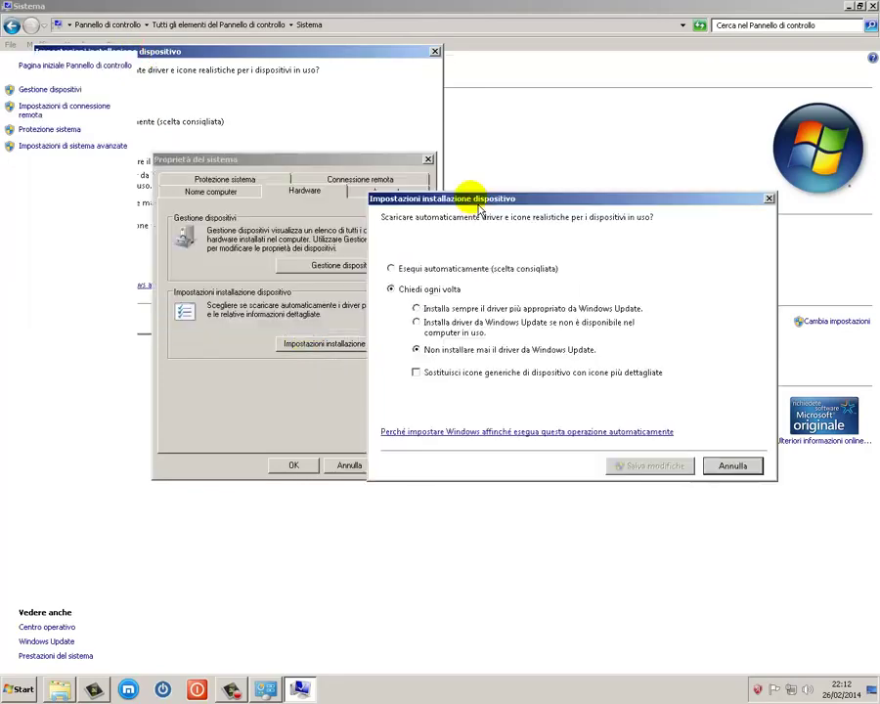
click(398, 274)
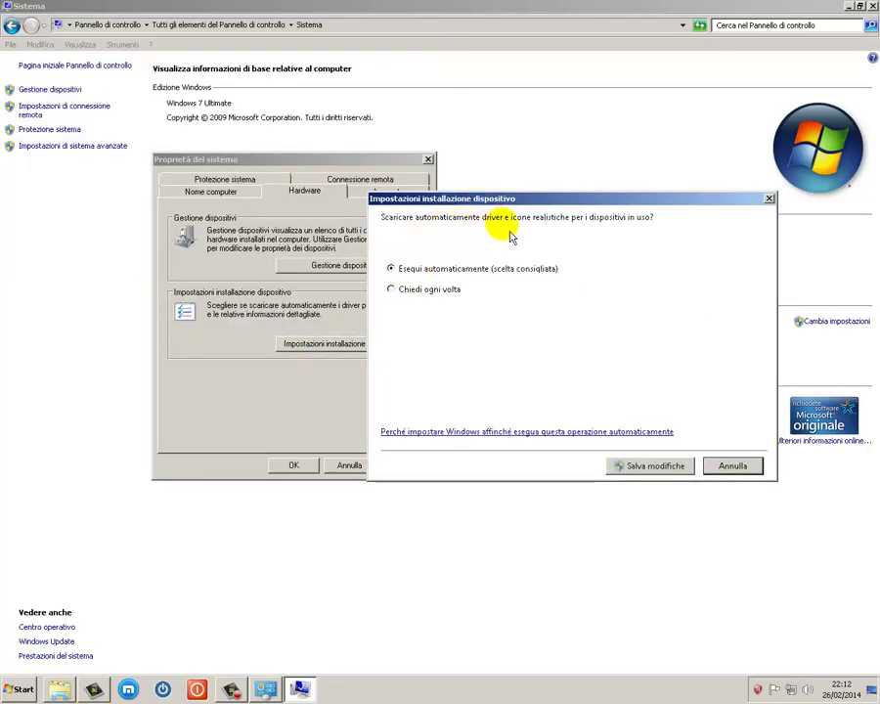
click(399, 297)
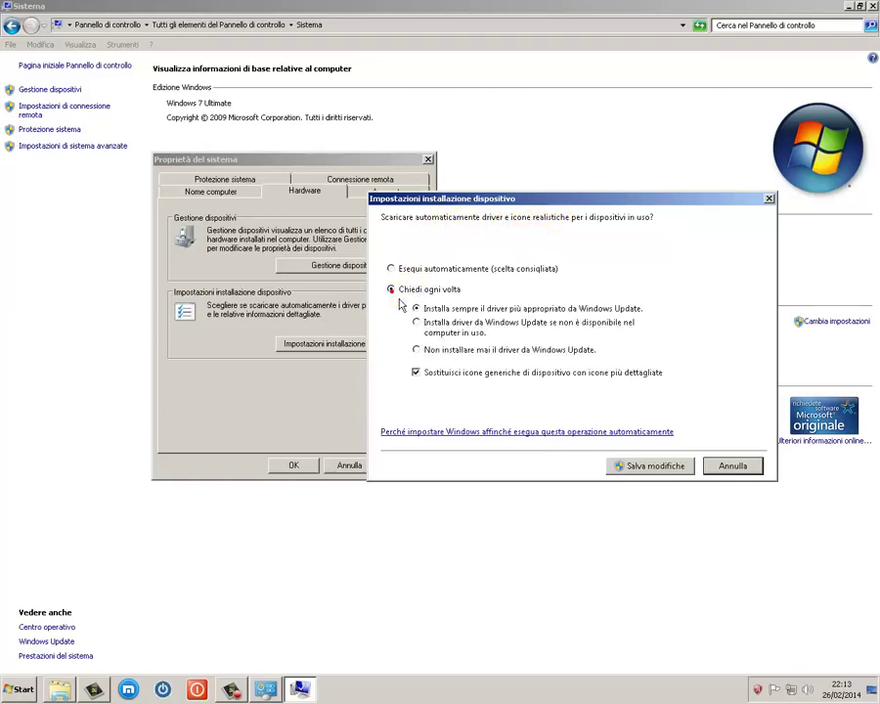